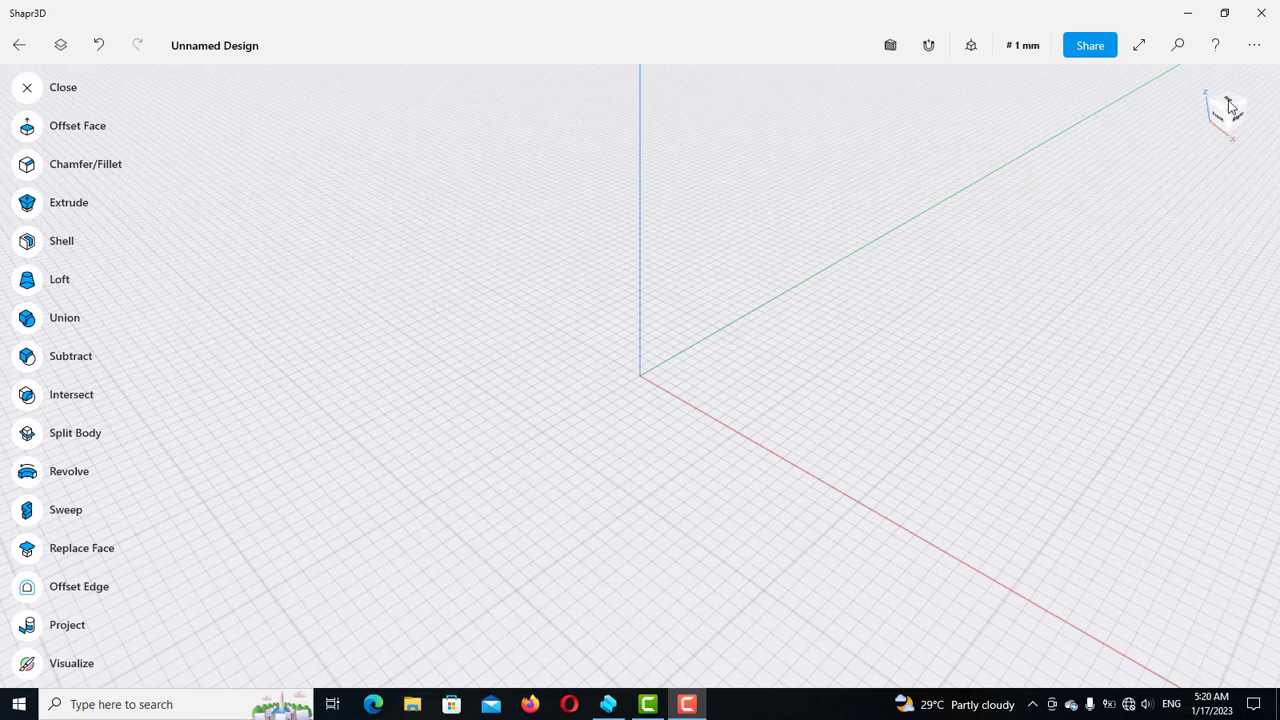
Step: Sketch a hexagon of 10 mm radius centred on the origin in the top view, with a vertex on the X axis, and exit sketching
{"action": "left_click", "coordinate": [1228, 101]}
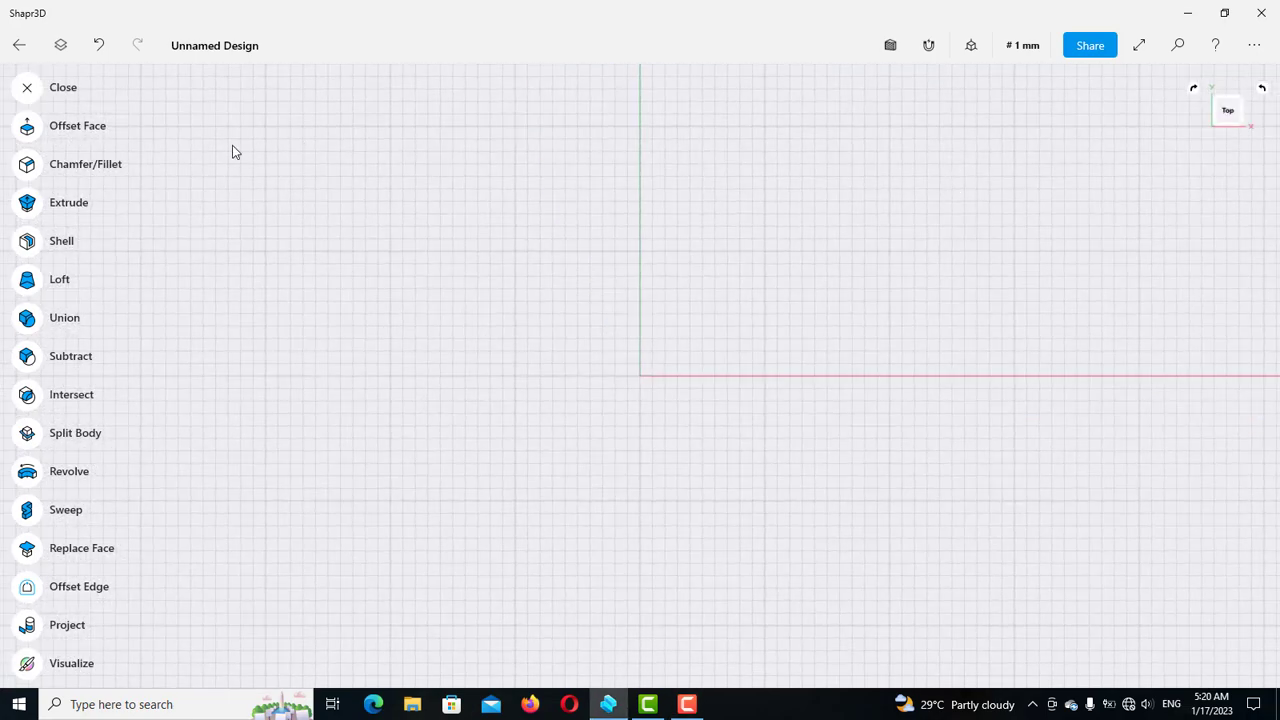
{"action": "left_click", "coordinate": [27, 88]}
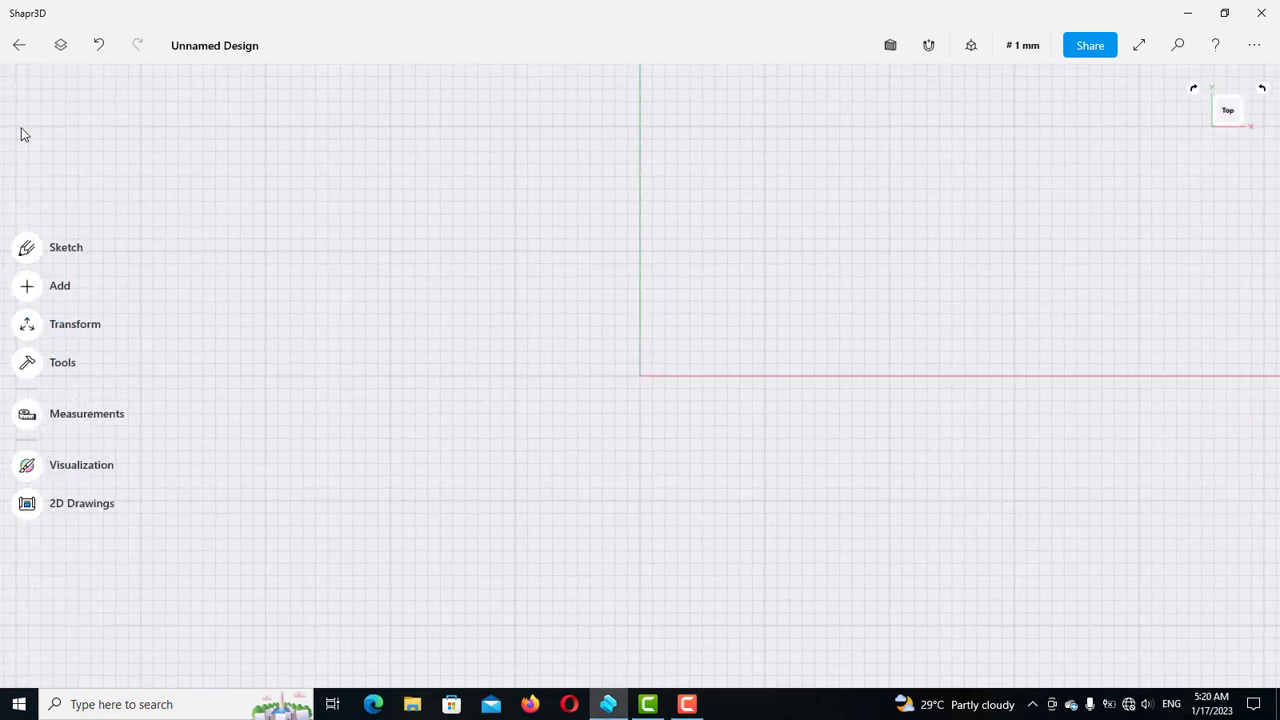
{"action": "left_click", "coordinate": [27, 250]}
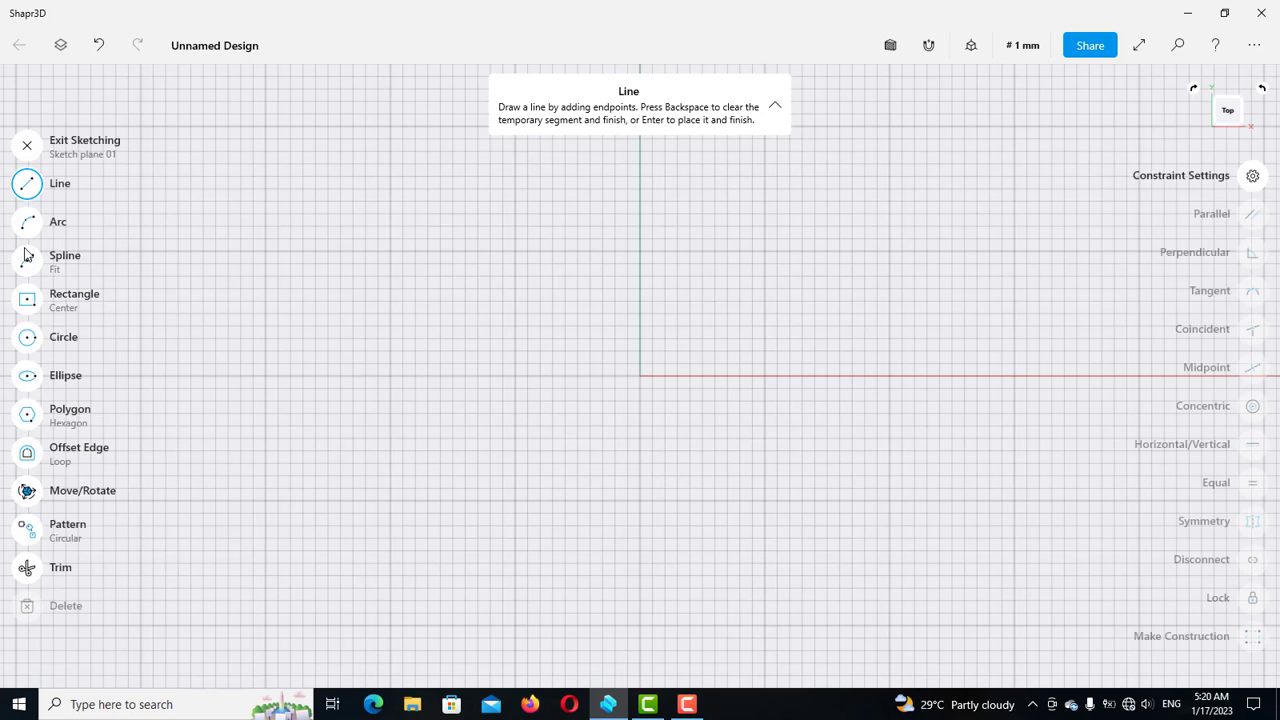
{"action": "left_click", "coordinate": [27, 414]}
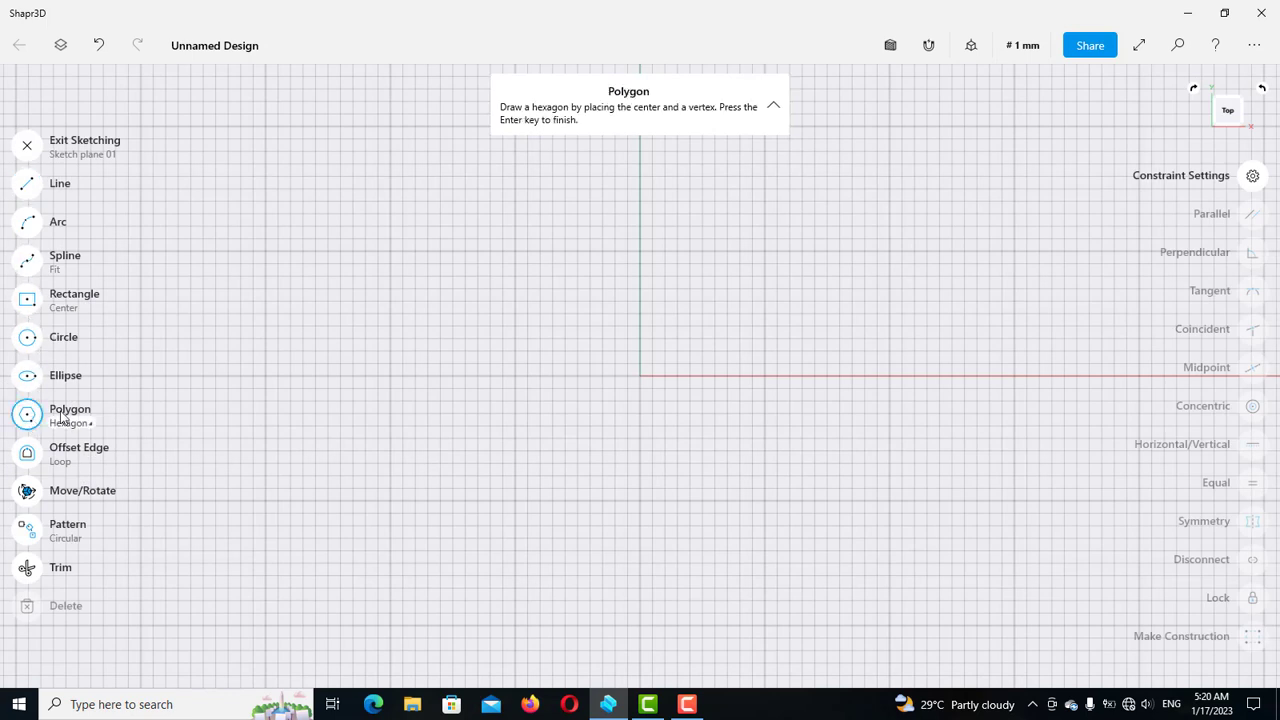
{"action": "left_click", "coordinate": [641, 376]}
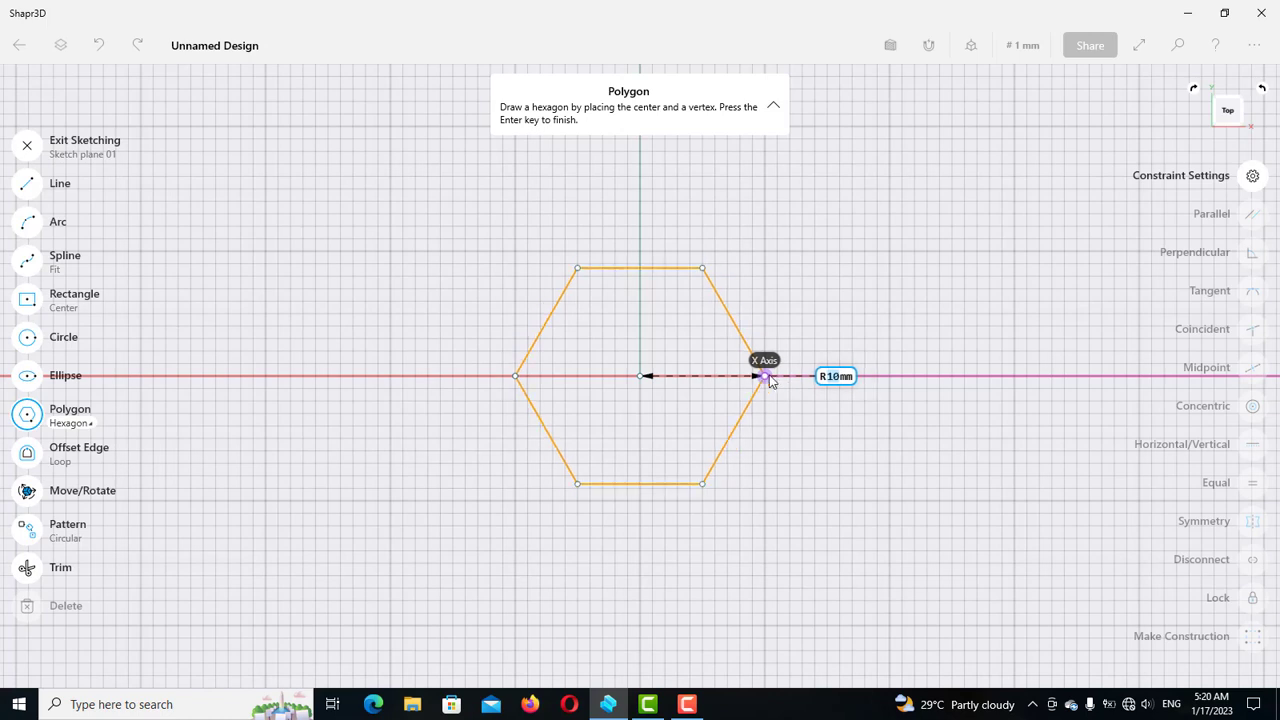
{"action": "left_click", "coordinate": [768, 377]}
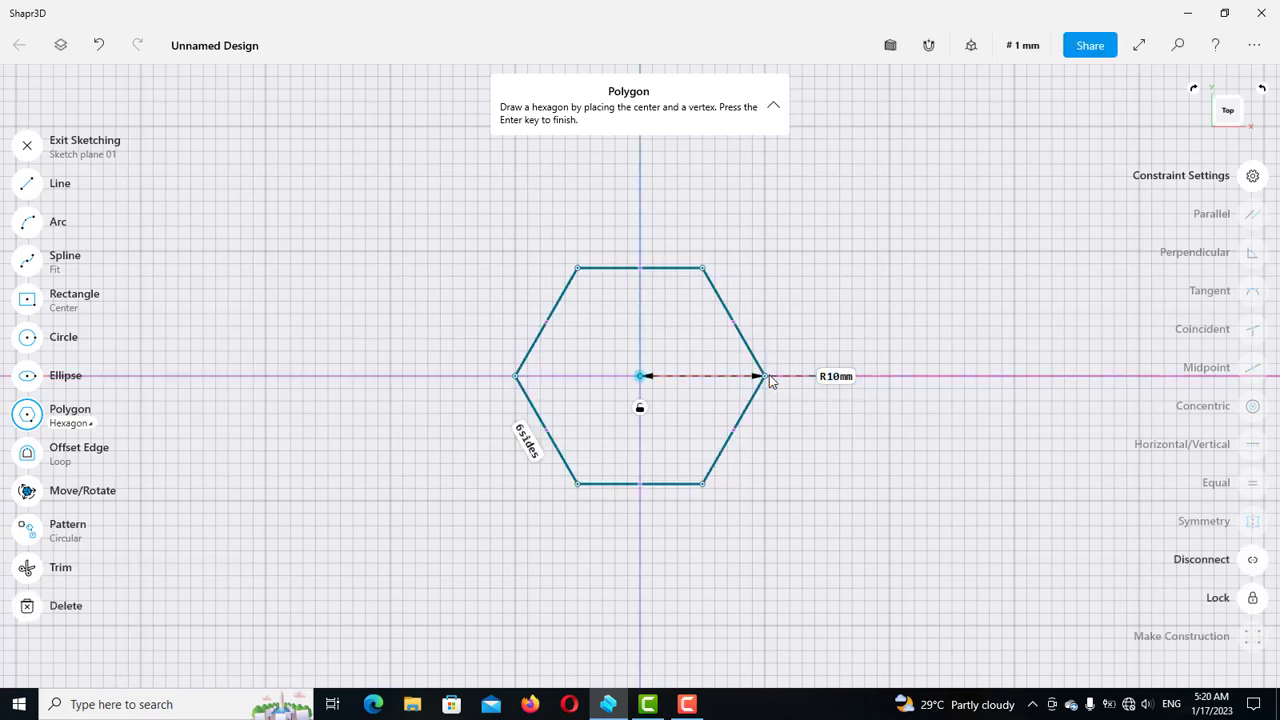
{"action": "left_click", "coordinate": [28, 148]}
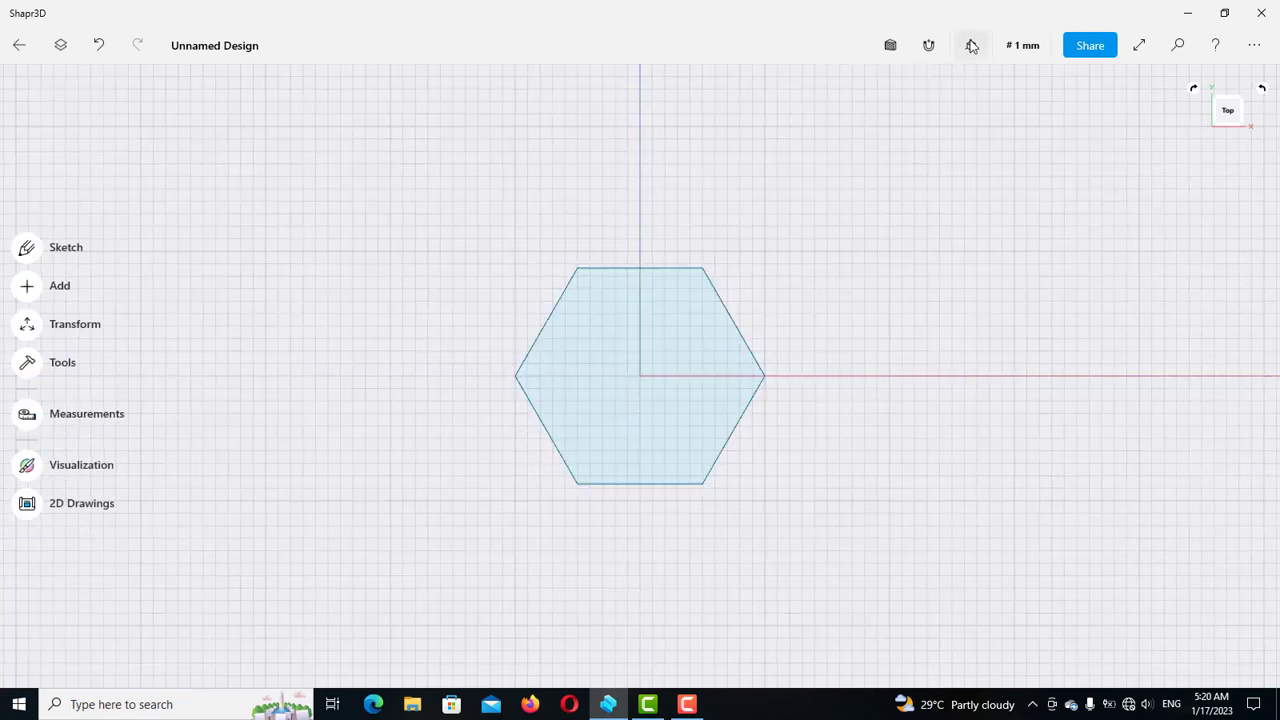
Step: Extrude the hexagon profile upward by 2 mm and deselect it
{"action": "left_click", "coordinate": [871, 126]}
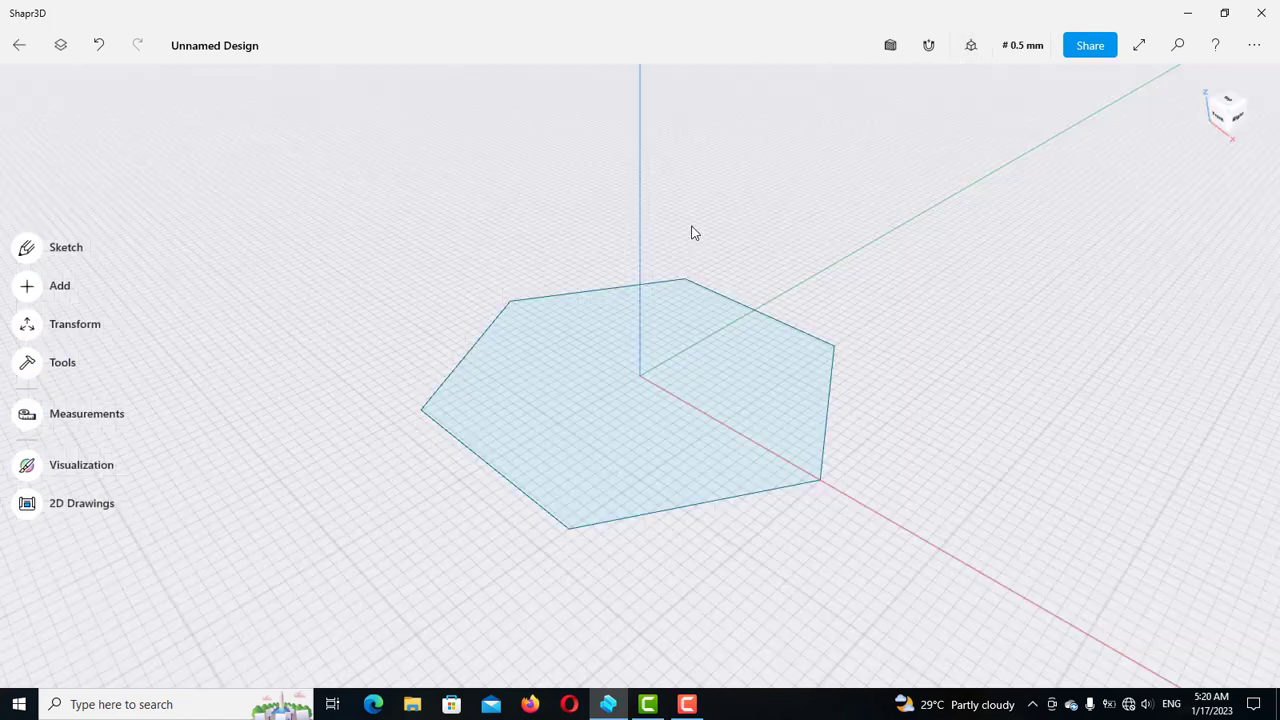
{"action": "left_click", "coordinate": [588, 434]}
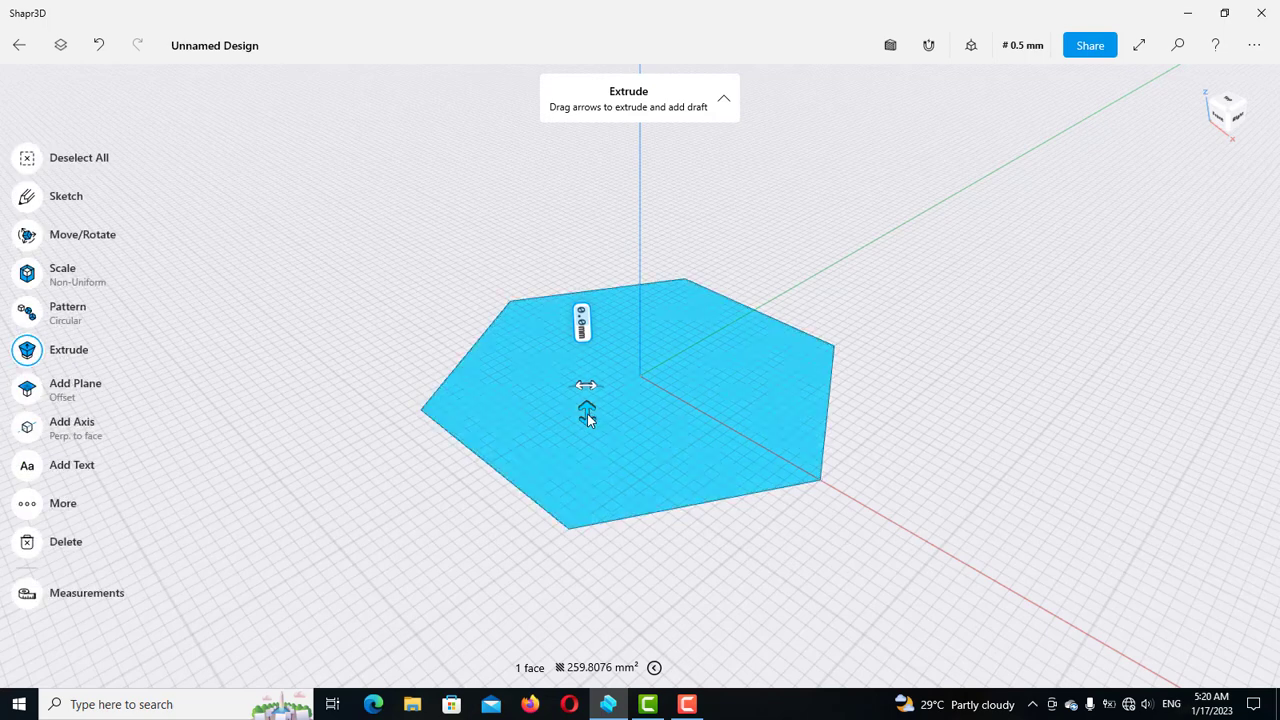
{"action": "left_click_drag", "start_coordinate": [595, 313], "coordinate": [595, 302]}
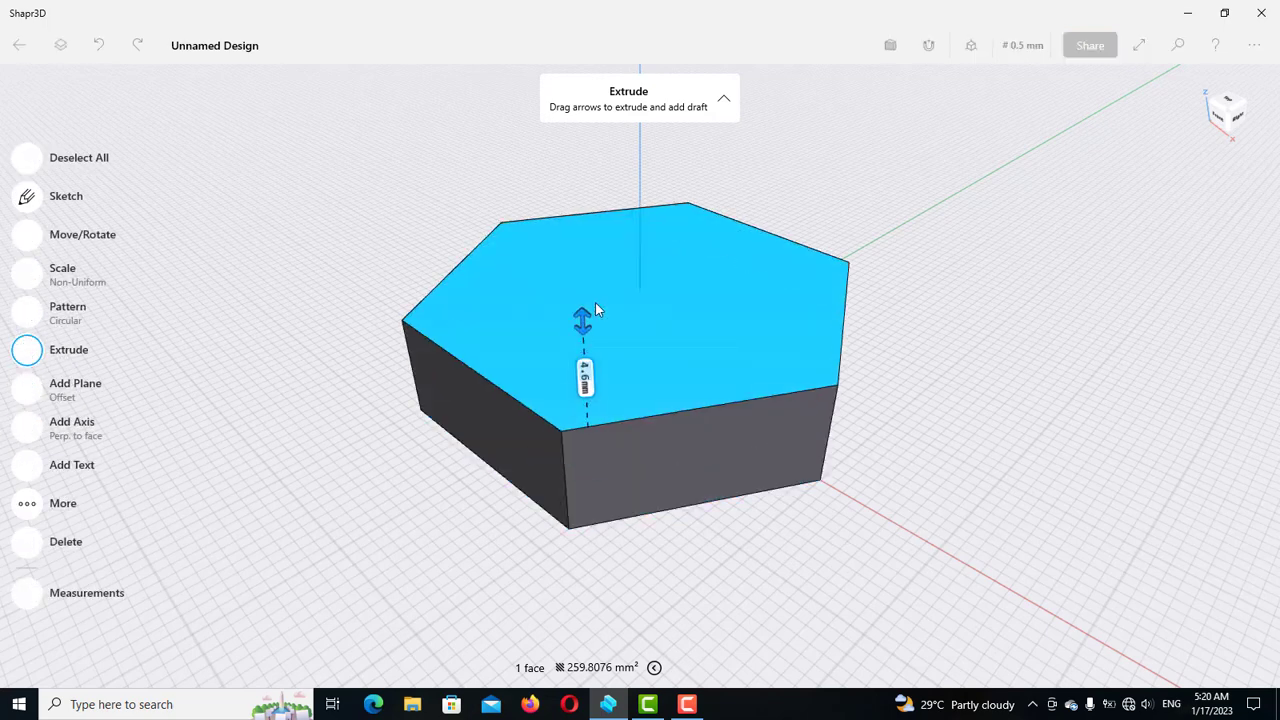
{"action": "left_click", "coordinate": [585, 367]}
{"action": "left_click", "coordinate": [564, 446]}
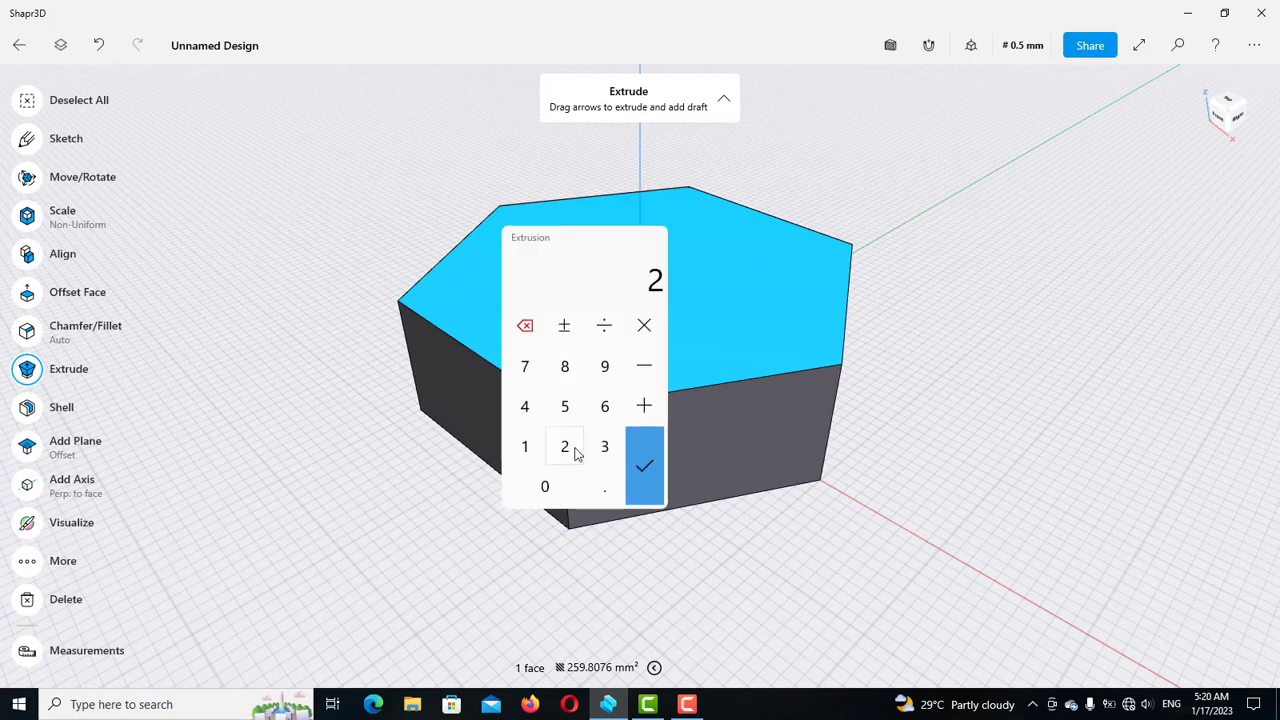
{"action": "left_click", "coordinate": [645, 466]}
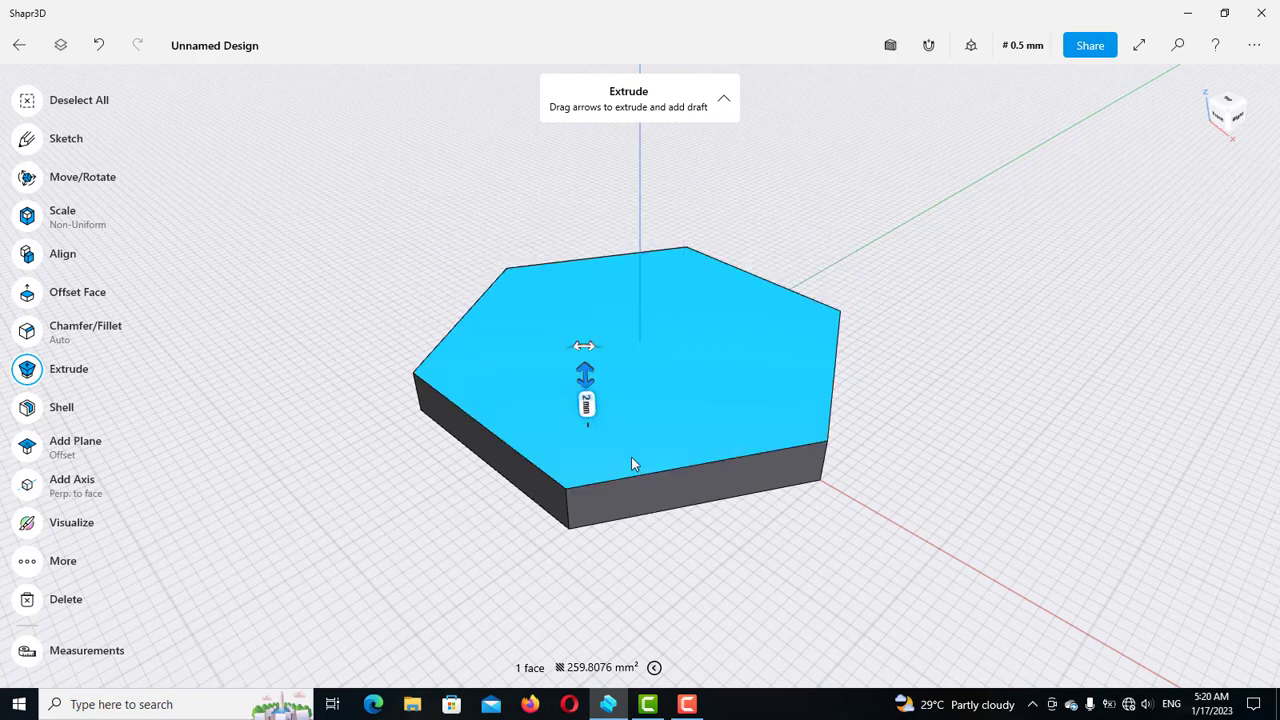
{"action": "left_click", "coordinate": [806, 264]}
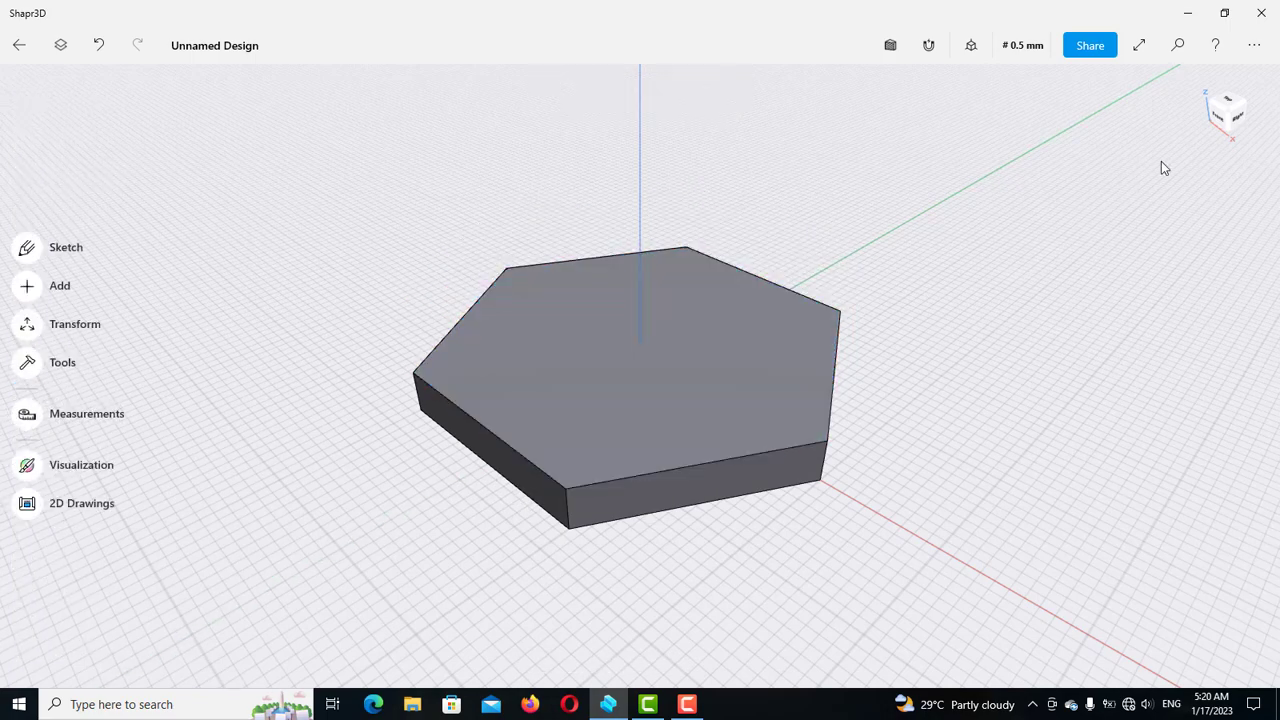
Step: Sketch a circle of 10 mm diameter centred on the X axis beside the hexagon, clear of its edges, and exit sketching
{"action": "left_click", "coordinate": [1231, 103]}
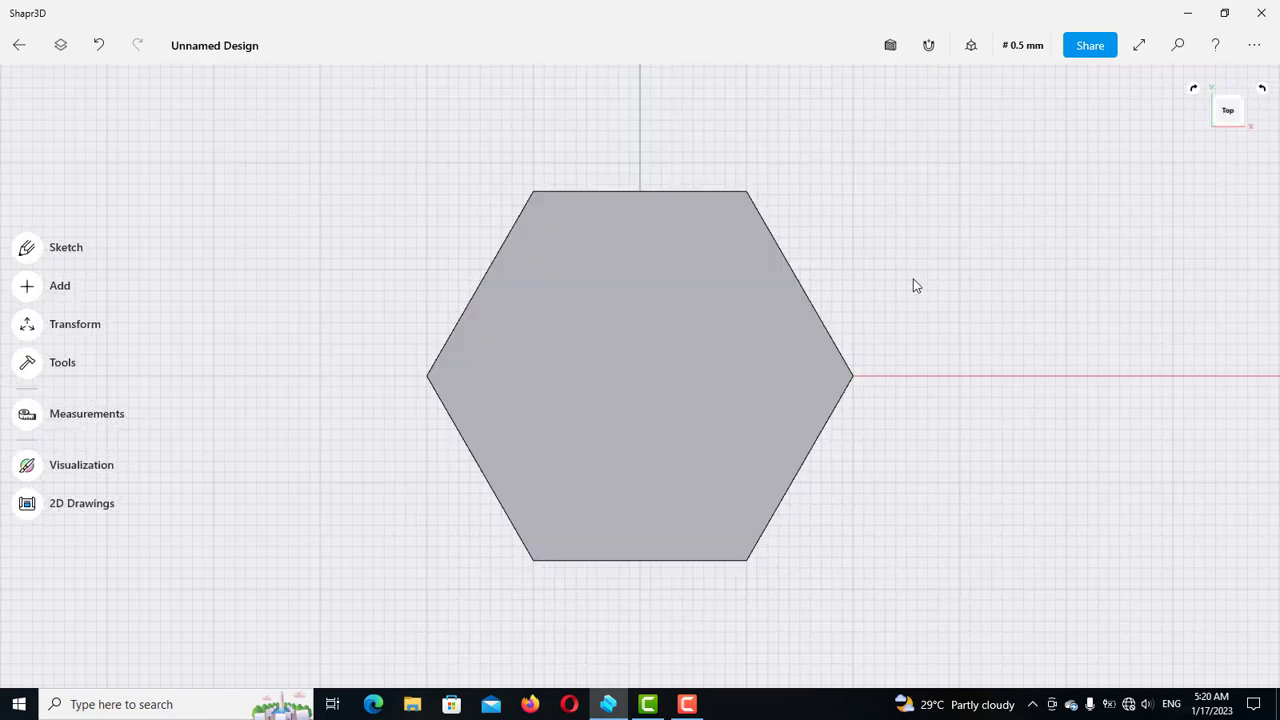
{"action": "scroll", "coordinate": [868, 248], "scroll_direction": "right", "scroll_amount": 5}
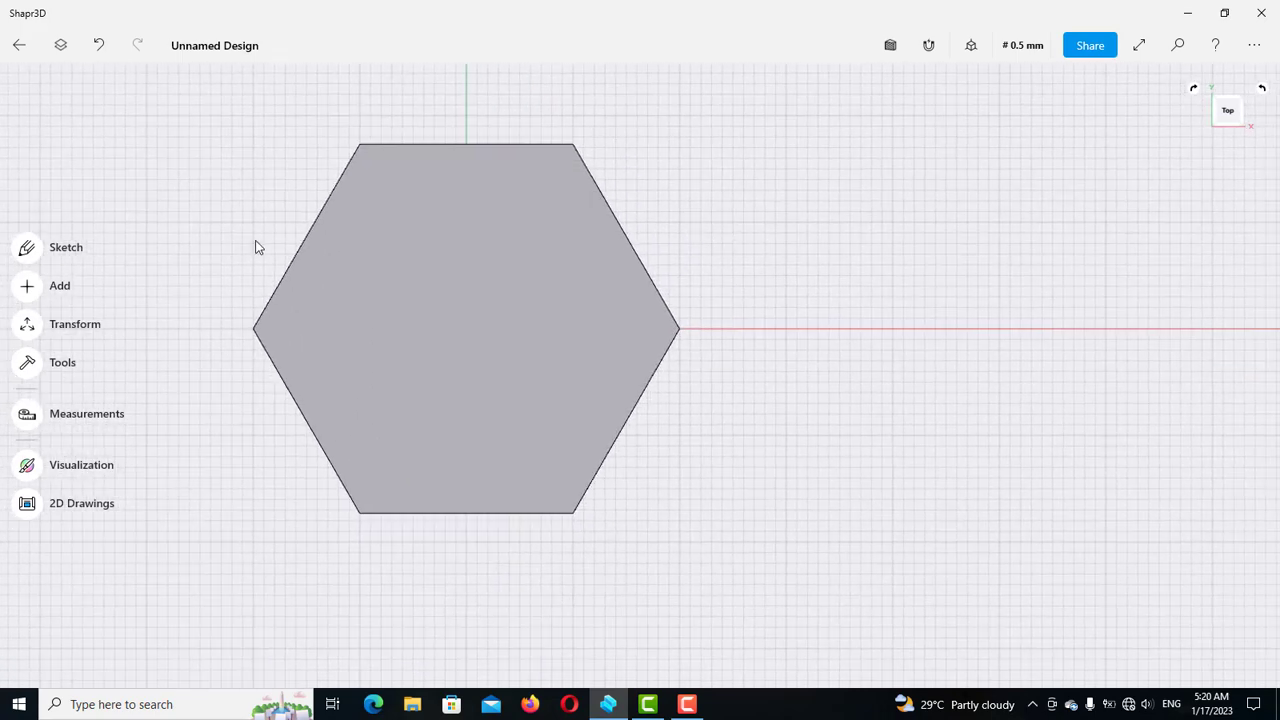
{"action": "left_click", "coordinate": [27, 250]}
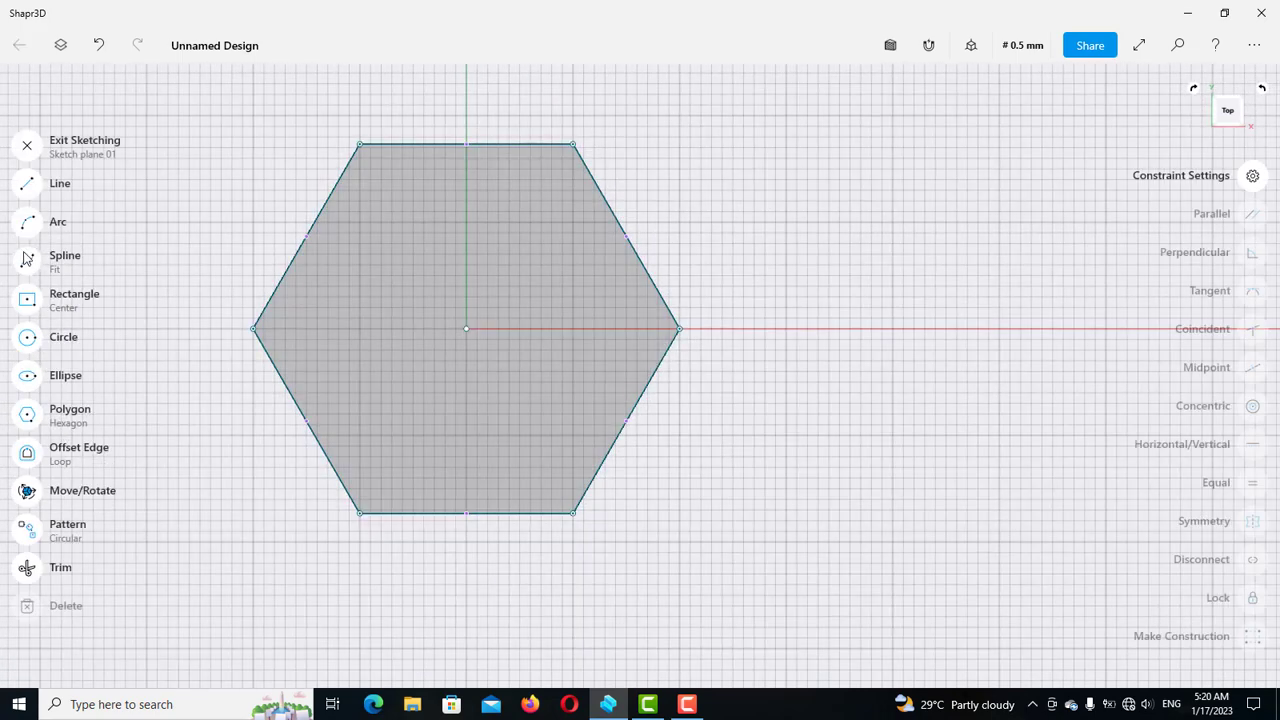
{"action": "left_click", "coordinate": [27, 339]}
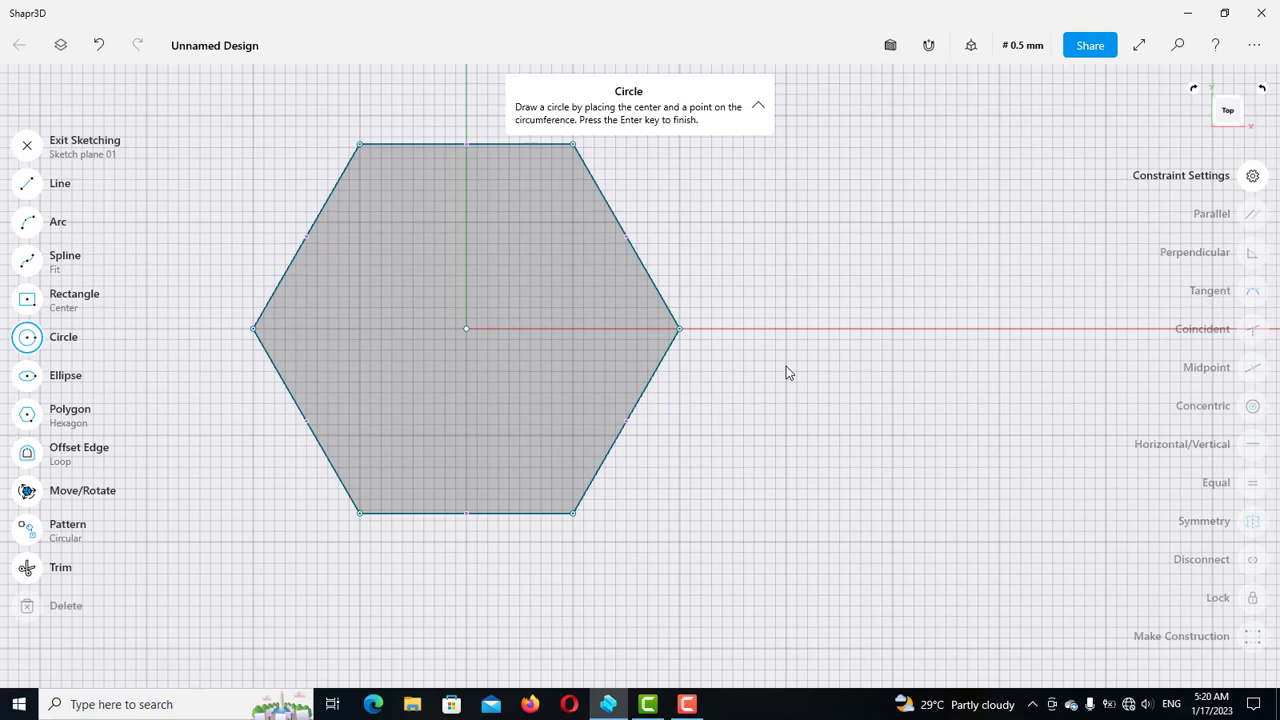
{"action": "left_click", "coordinate": [912, 329]}
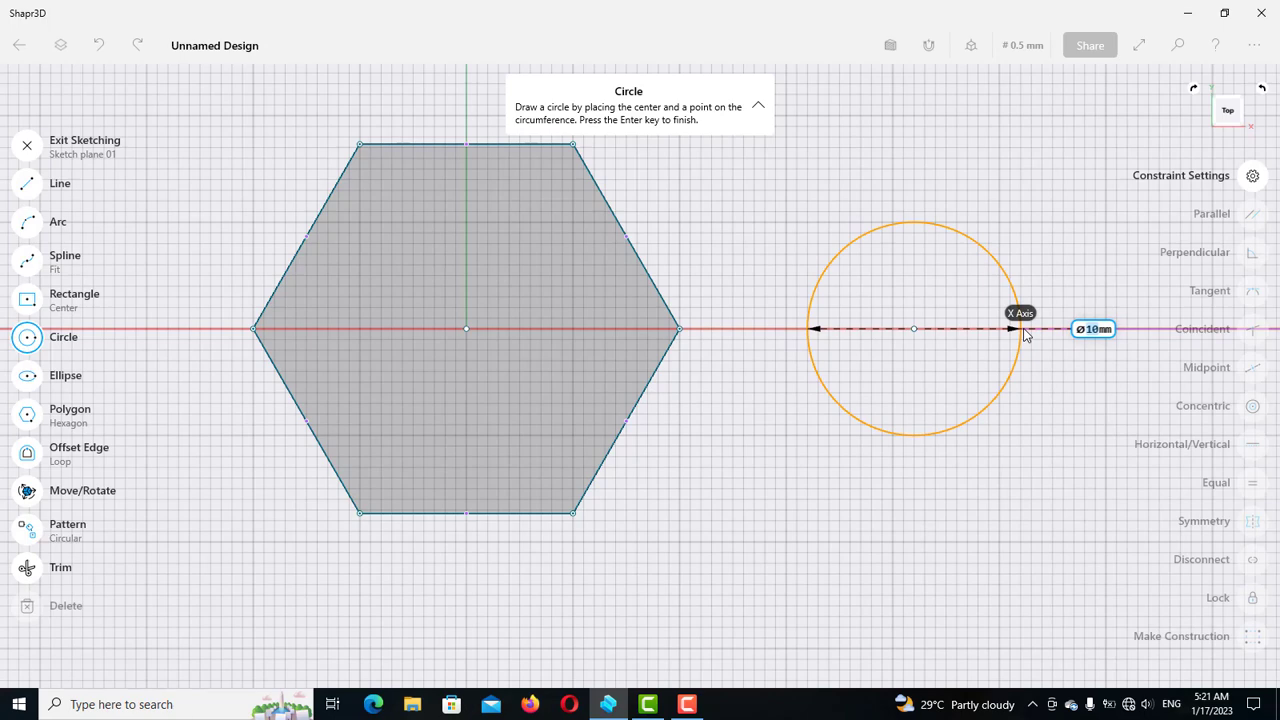
{"action": "left_click", "coordinate": [1023, 330]}
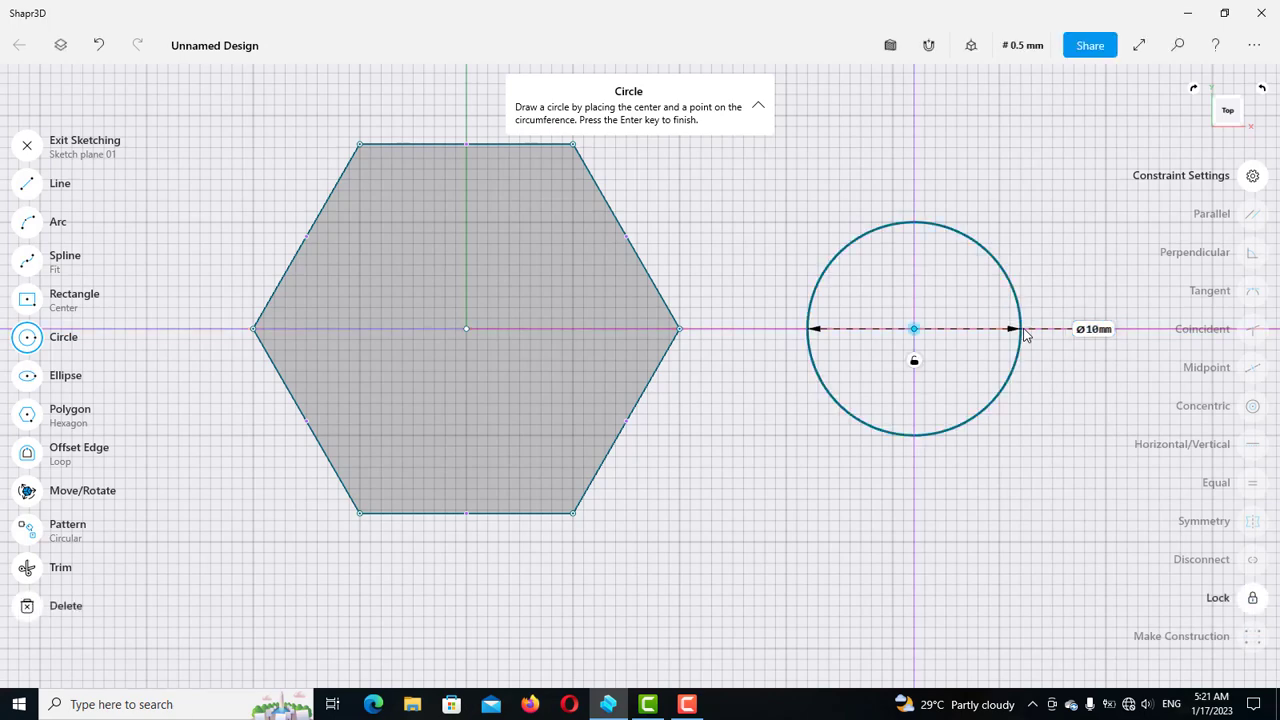
{"action": "left_click", "coordinate": [971, 45]}
{"action": "left_click", "coordinate": [875, 127]}
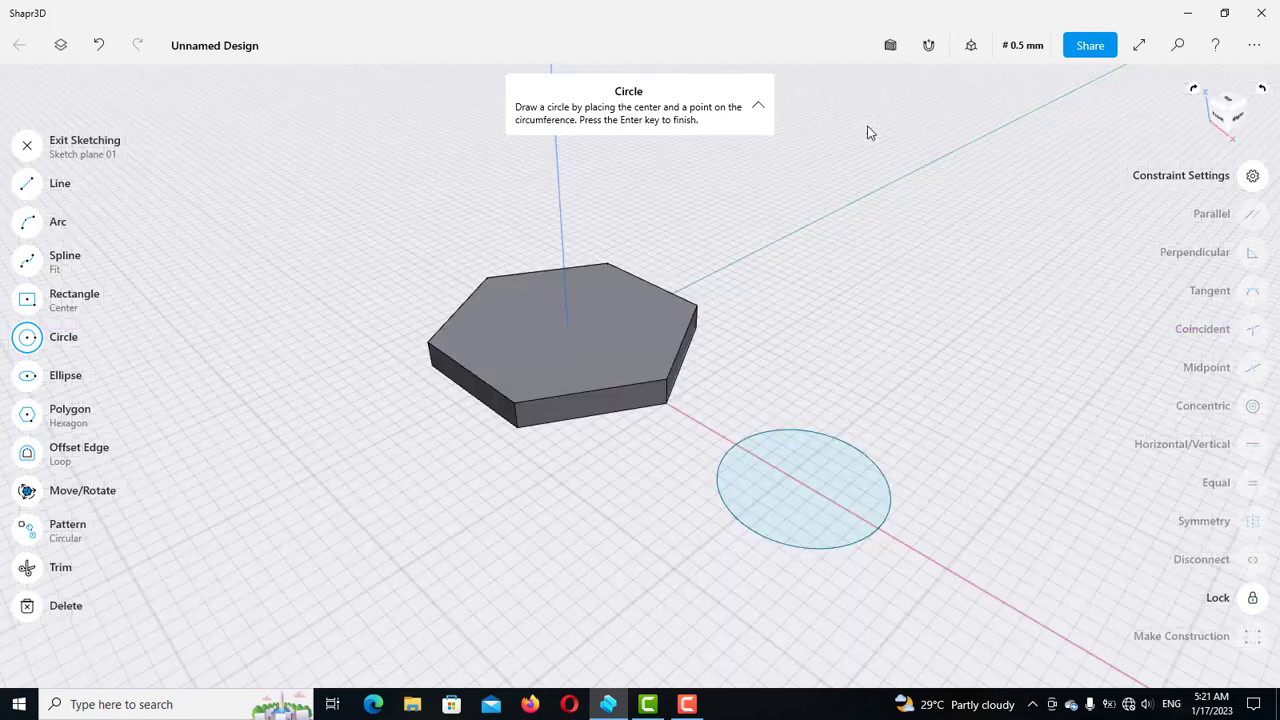
{"action": "key", "text": "Escape"}
Step: Extrude the circle profile upward by 2 mm into a disc and deselect it
{"action": "left_click", "coordinate": [755, 484]}
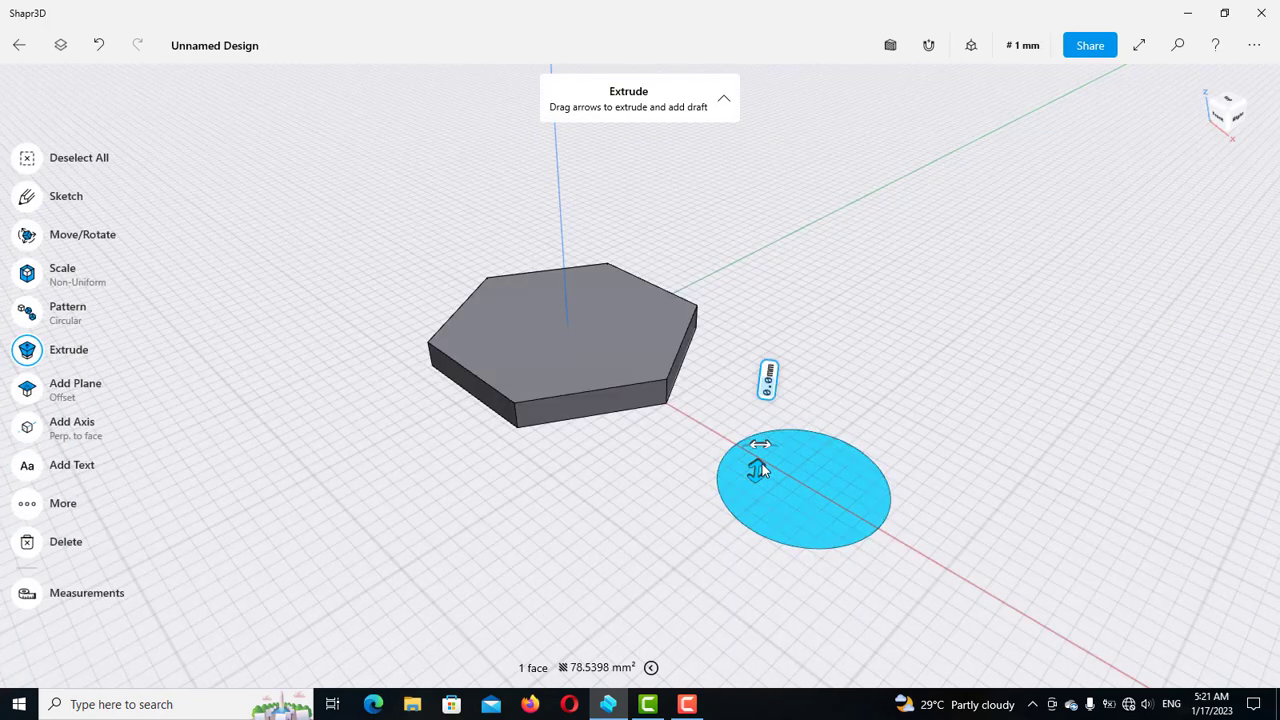
{"action": "left_click_drag", "start_coordinate": [757, 467], "coordinate": [760, 420]}
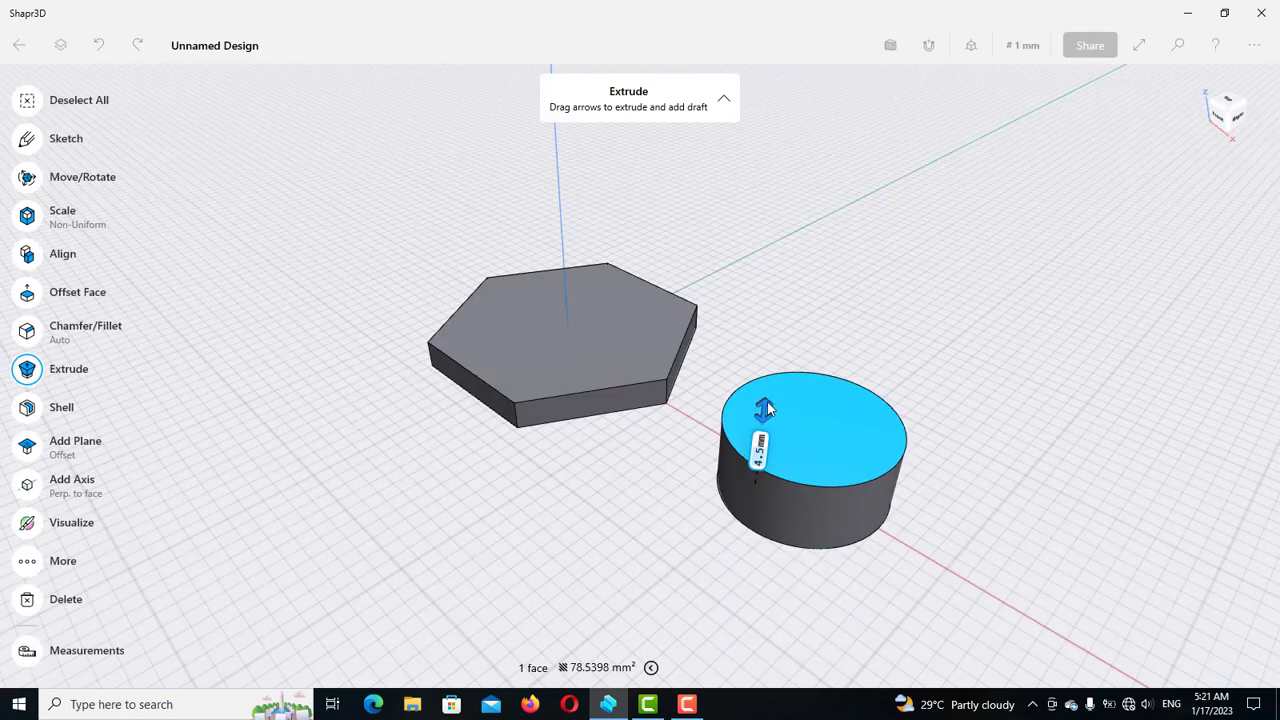
{"action": "left_click", "coordinate": [757, 468]}
{"action": "left_click", "coordinate": [739, 527]}
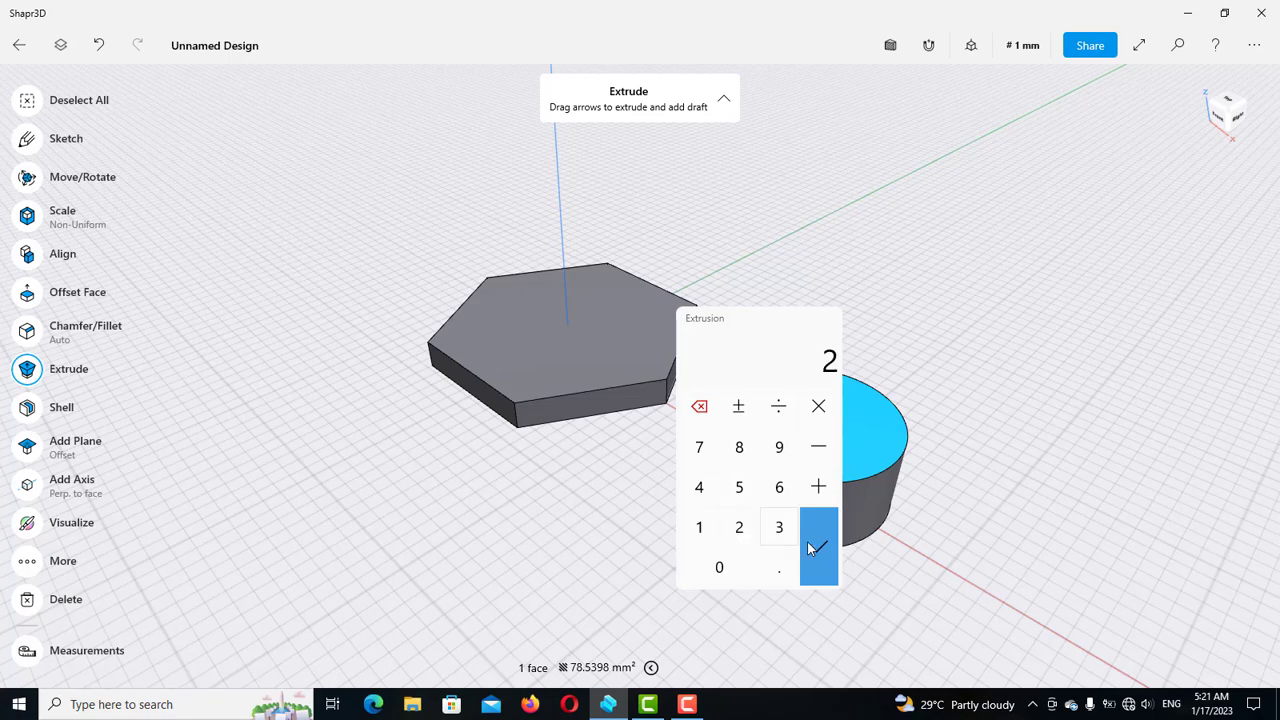
{"action": "left_click", "coordinate": [819, 547]}
{"action": "left_click", "coordinate": [921, 314]}
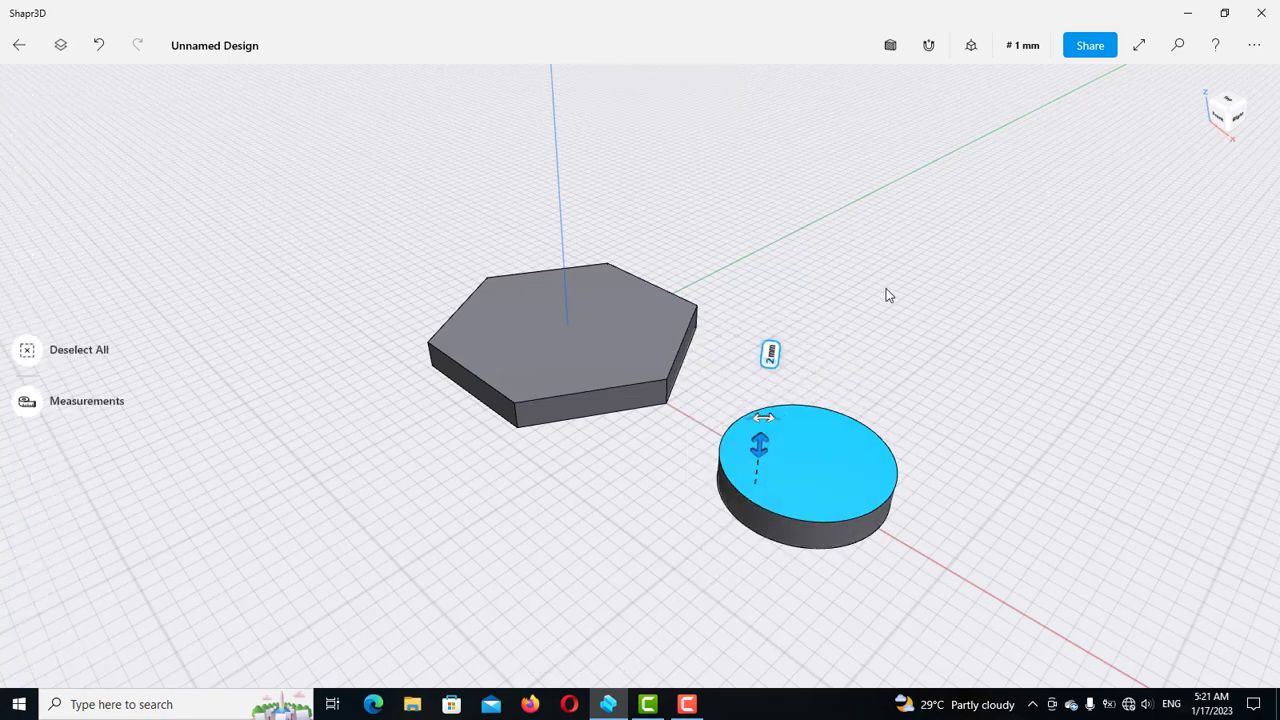
Step: Move Body 02, the disc, along the X axis to overlap the hexagon's corner, its centre about 7.7 mm from the hexagon's centre
{"action": "mouse_move", "coordinate": [880, 299]}
{"action": "right_mouse_down"}
{"action": "mouse_move", "coordinate": [871, 305]}
{"action": "mouse_move", "coordinate": [884, 300]}
{"action": "right_mouse_up"}
{"action": "right_click_drag", "start_coordinate": [783, 318], "coordinate": [816, 296]}
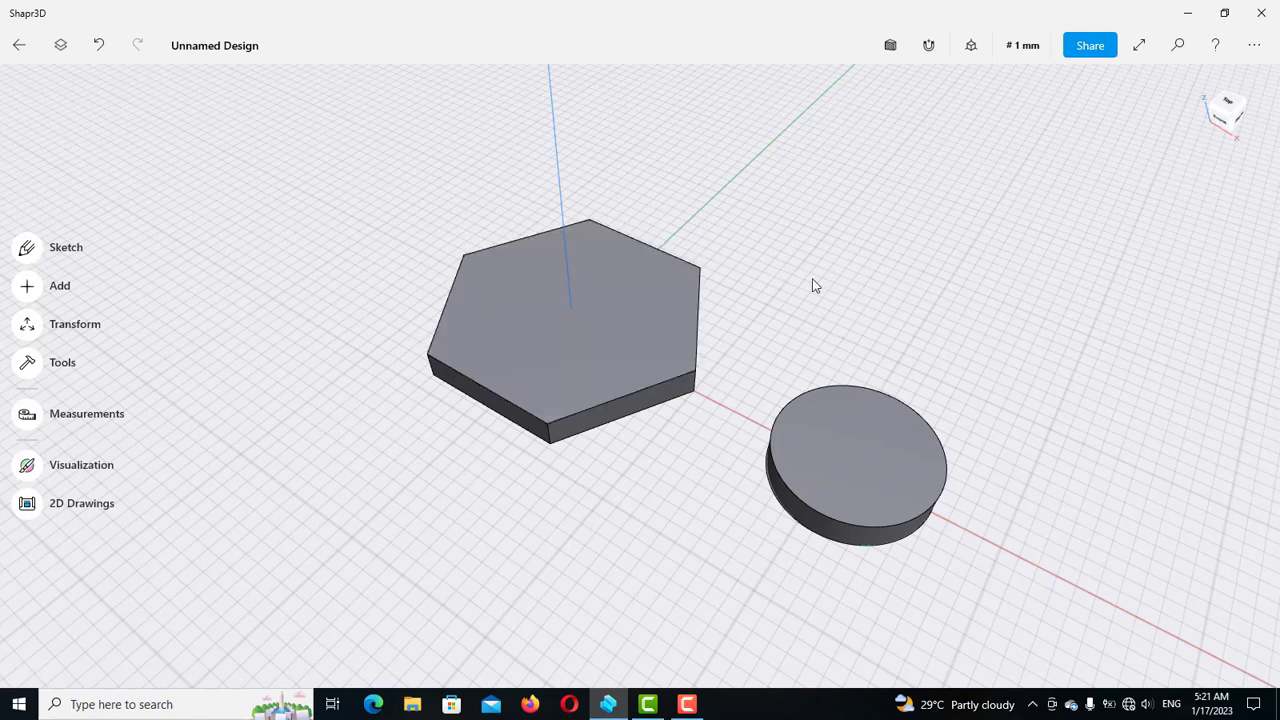
{"action": "left_click", "coordinate": [61, 46]}
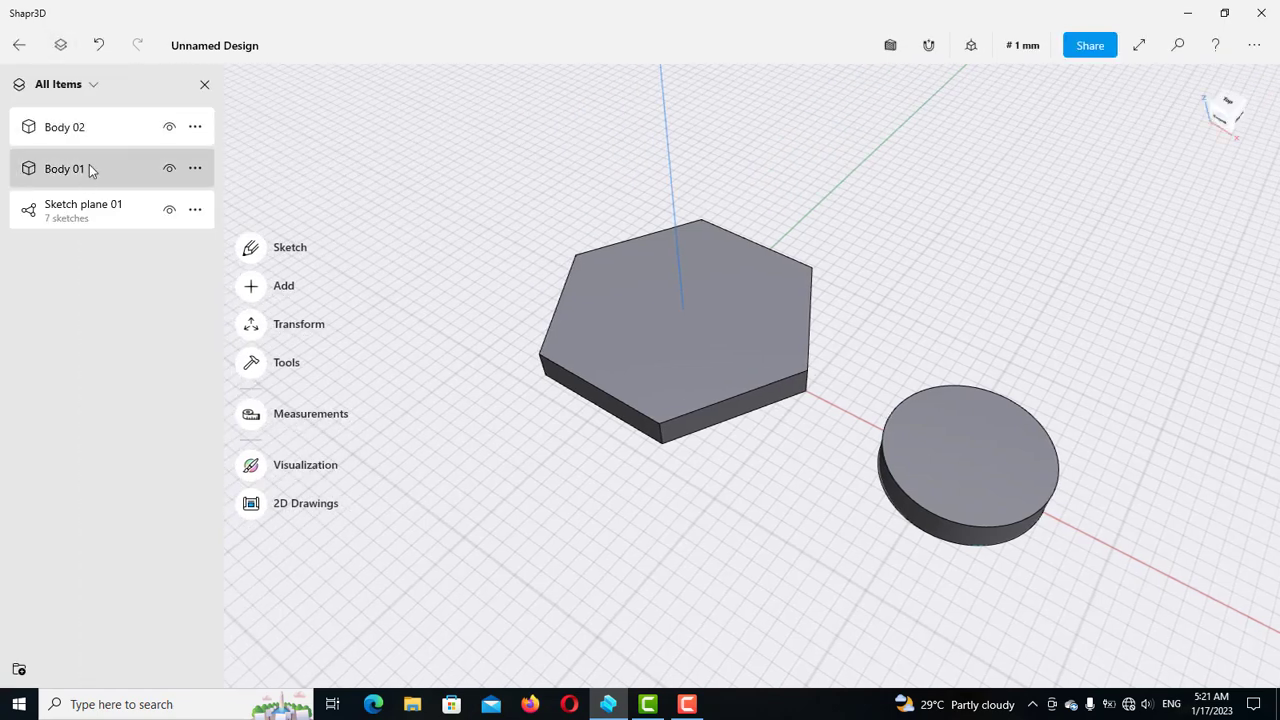
{"action": "left_click", "coordinate": [82, 126]}
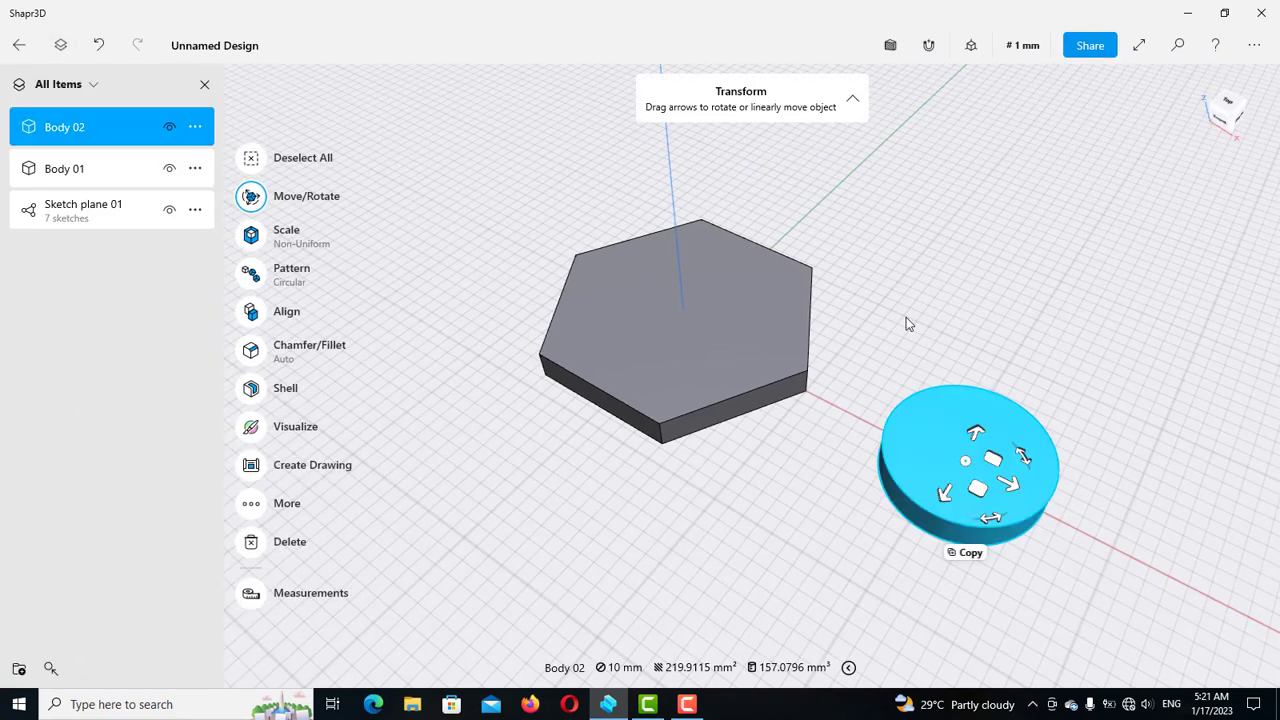
{"action": "scroll", "coordinate": [901, 366], "scroll_direction": "up", "scroll_amount": 2}
{"action": "left_click_drag", "start_coordinate": [1010, 490], "coordinate": [787, 443]}
{"action": "scroll", "coordinate": [757, 421], "scroll_direction": "up", "scroll_amount": 2}
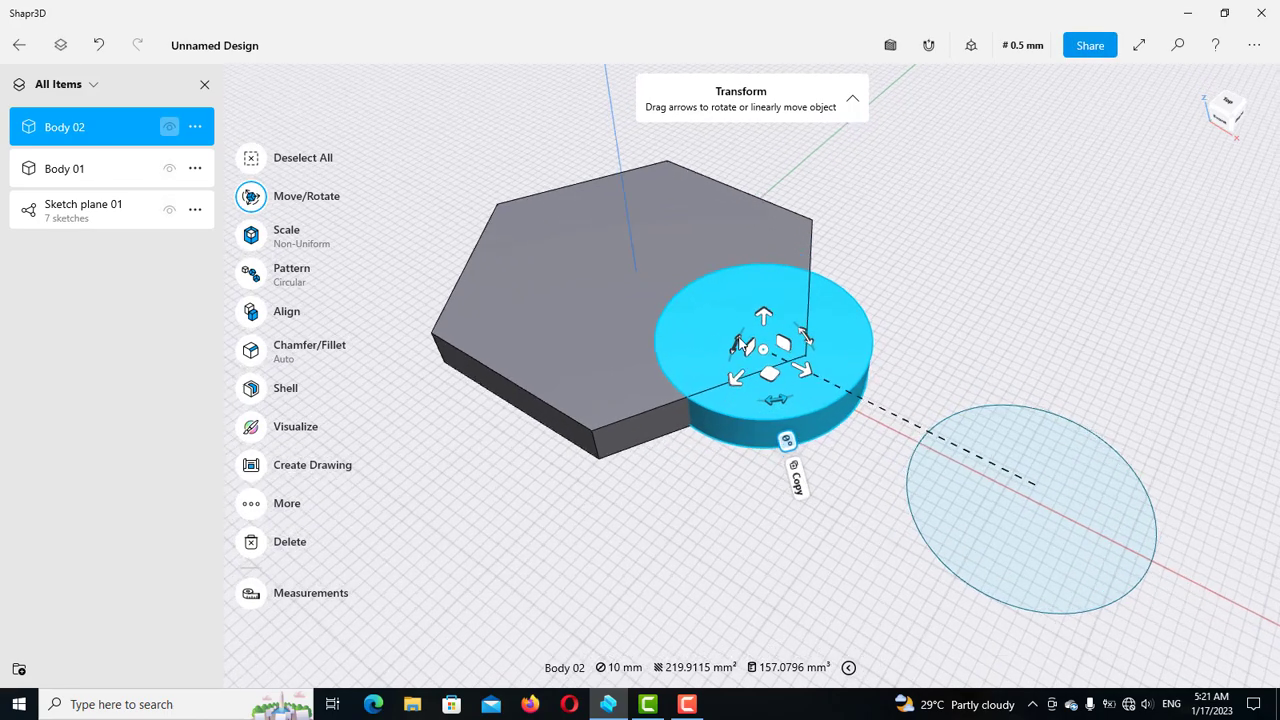
{"action": "scroll", "coordinate": [740, 344], "scroll_direction": "up", "scroll_amount": 1}
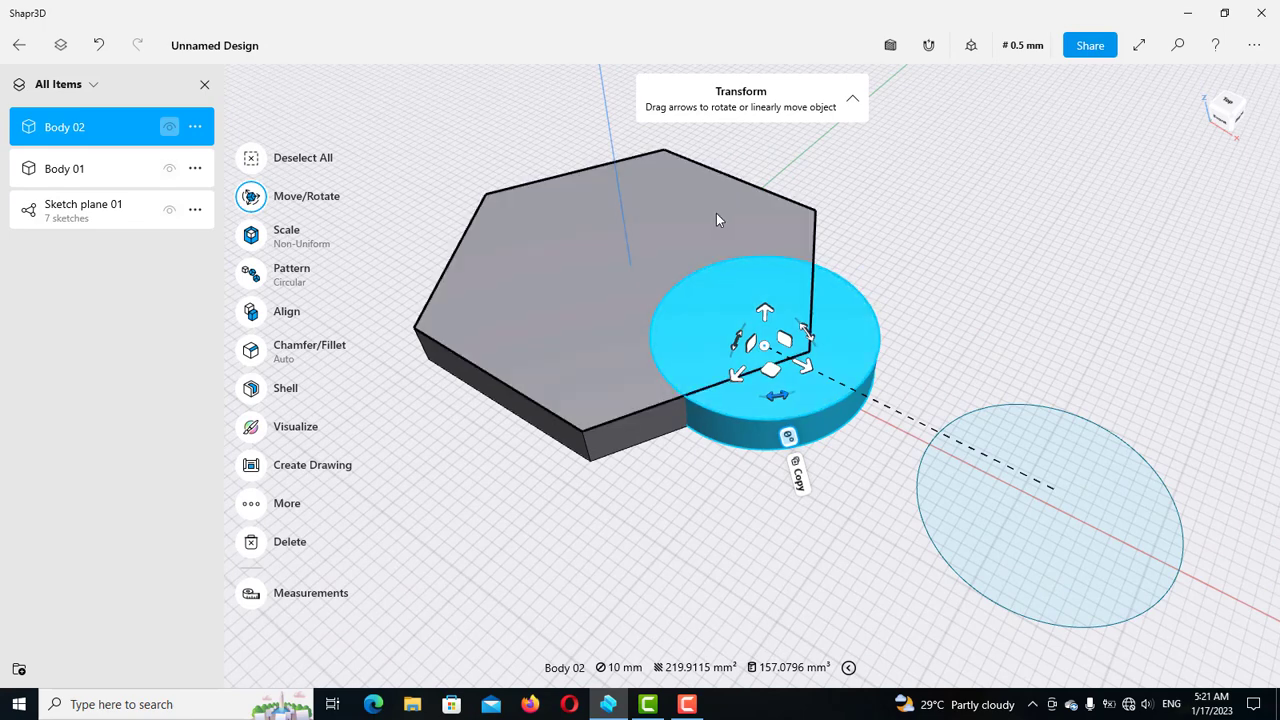
Step: Deselect the disc, hide Sketch plane 01 and close the items list
{"action": "left_click", "coordinate": [156, 258]}
{"action": "left_click", "coordinate": [169, 209]}
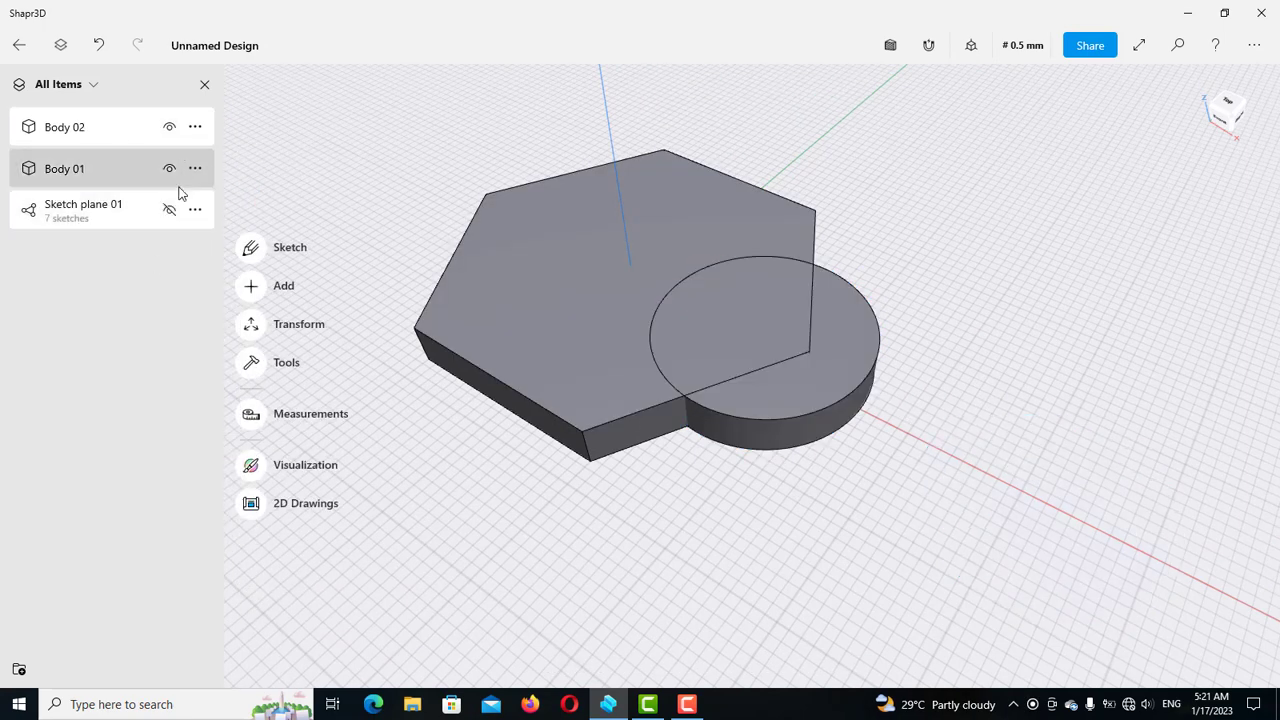
{"action": "left_click", "coordinate": [205, 84]}
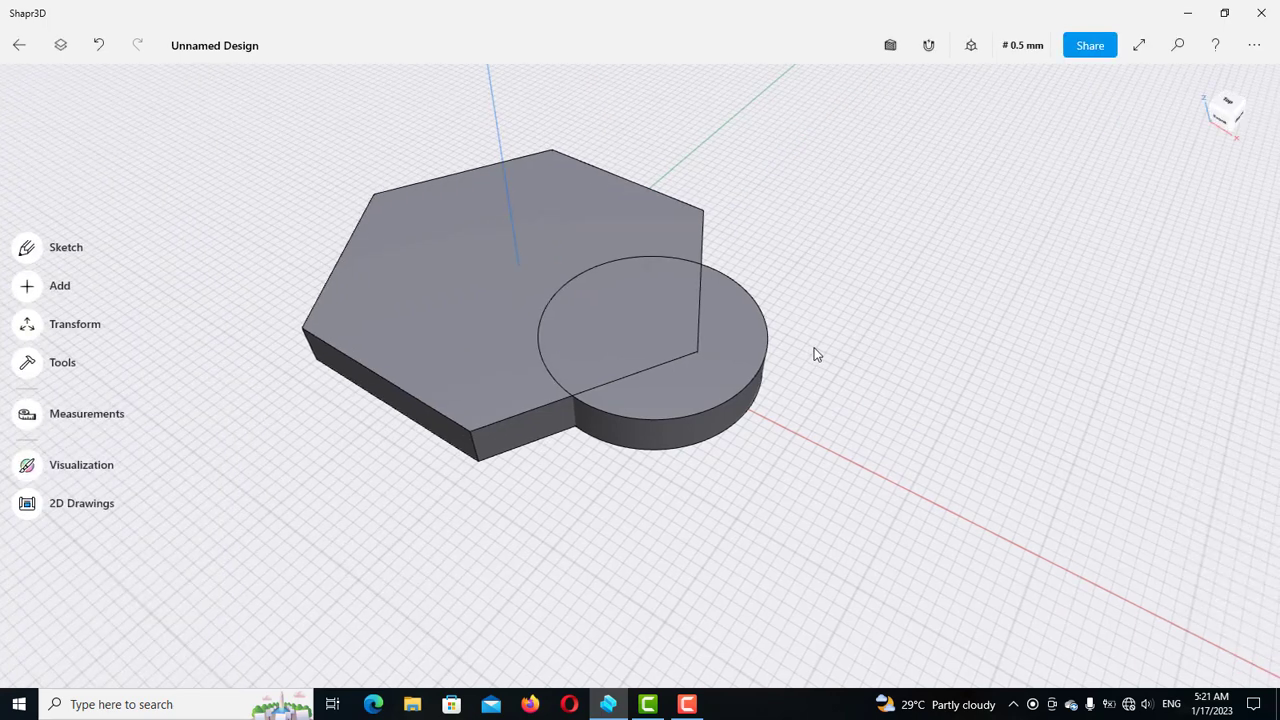
Step: Try intersecting Body 01, the hexagonal plate, with Body 02, the disc, without keeping the originals, and undo the intersection
{"action": "scroll", "coordinate": [814, 348], "scroll_direction": "up", "scroll_amount": 2}
{"action": "middle_click_drag", "start_coordinate": [884, 292], "coordinate": [989, 318]}
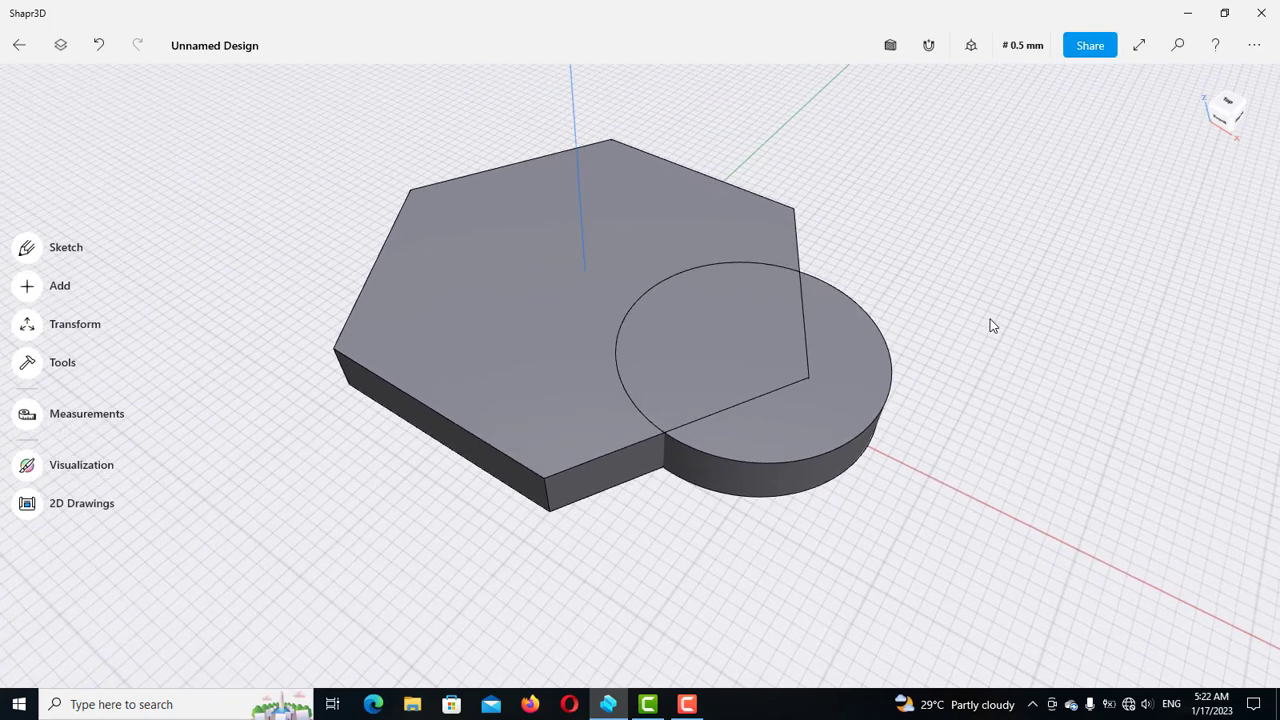
{"action": "left_click", "coordinate": [676, 224]}
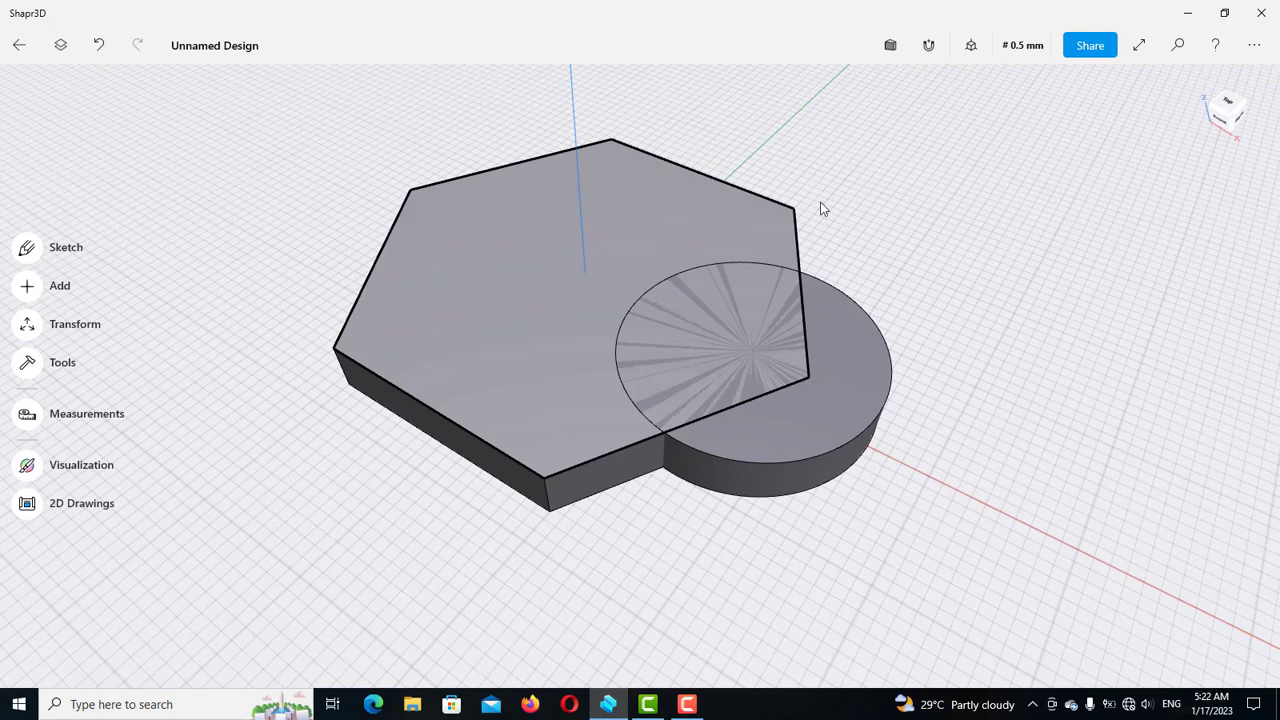
{"action": "left_click", "coordinate": [60, 46]}
{"action": "left_click", "coordinate": [84, 172]}
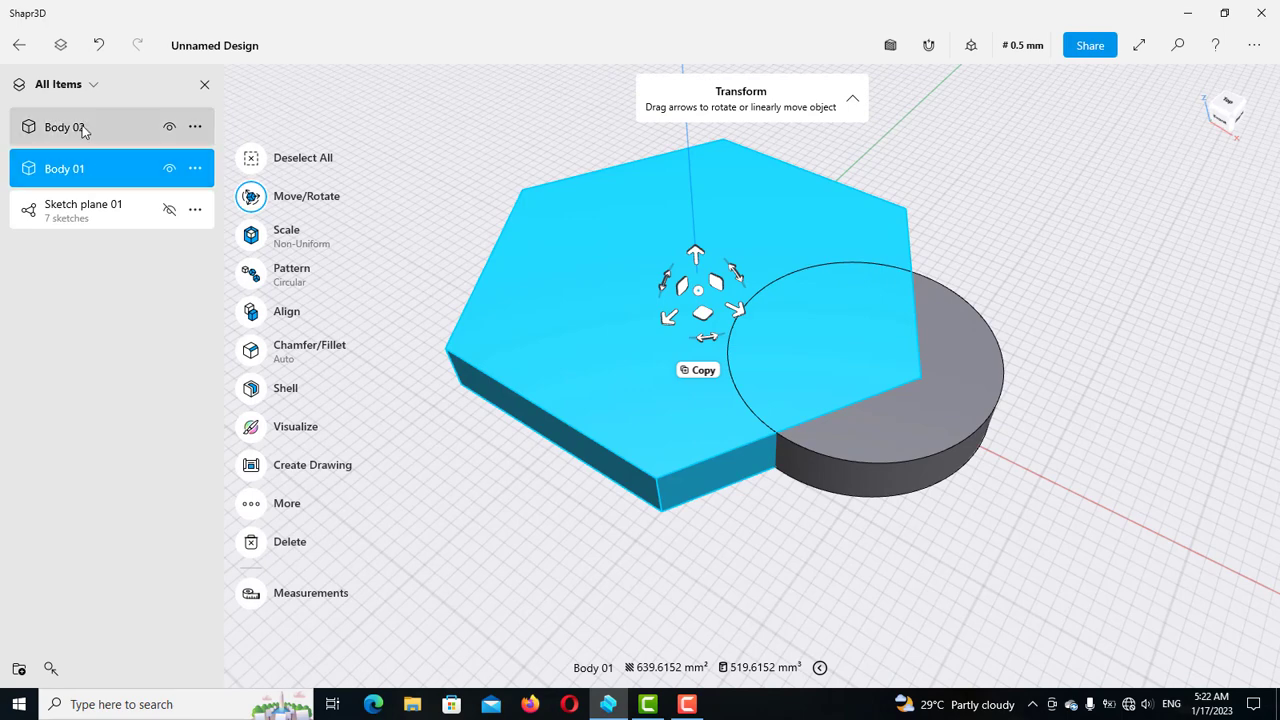
{"action": "left_click", "coordinate": [83, 131]}
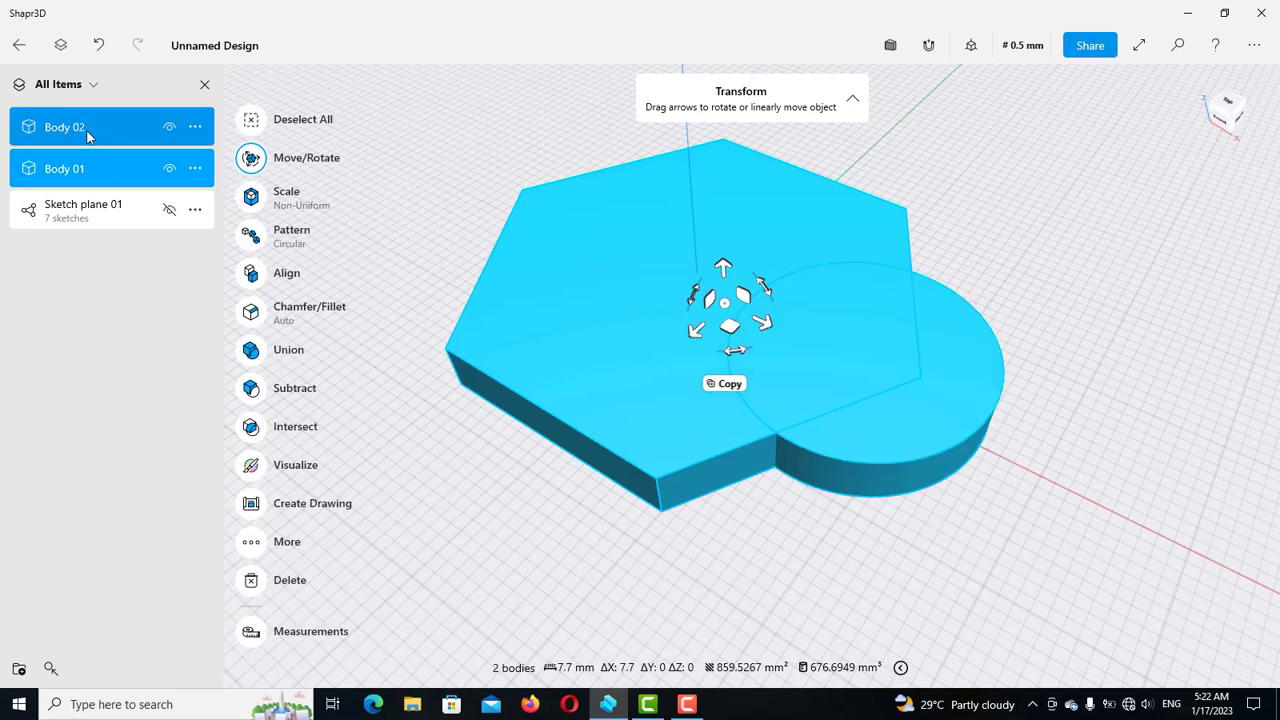
{"action": "left_click", "coordinate": [252, 428]}
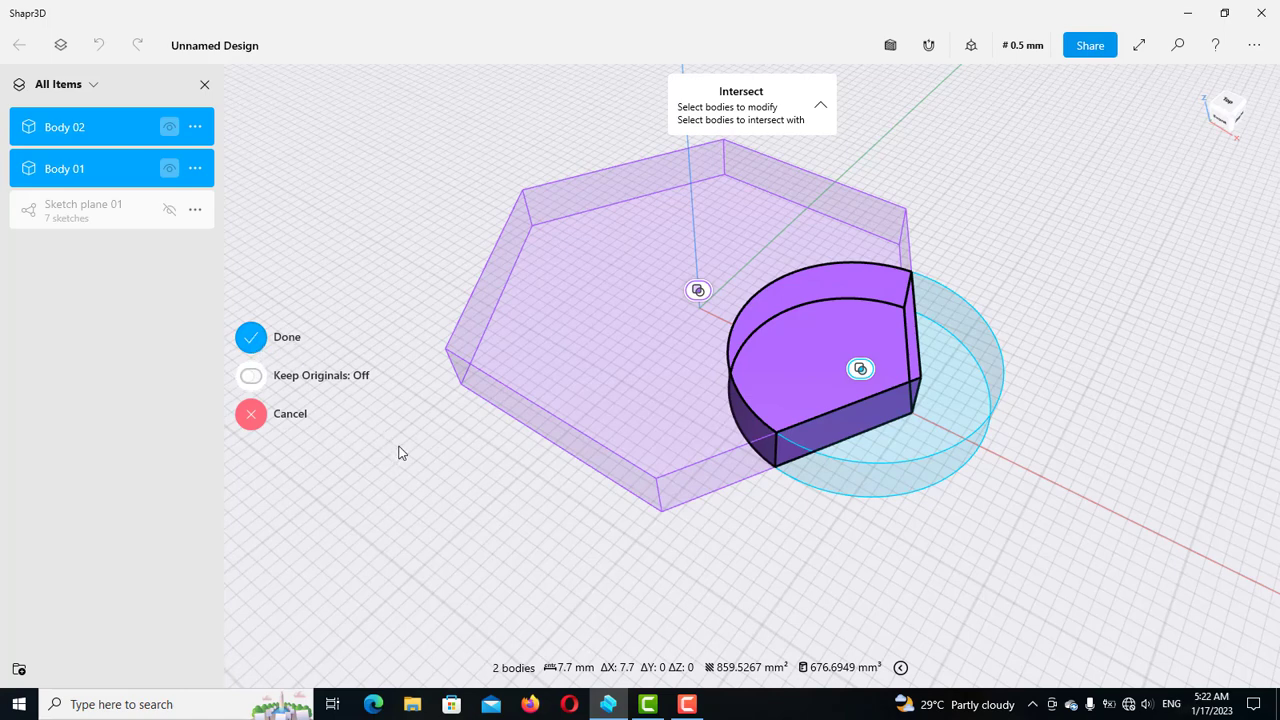
{"action": "left_click", "coordinate": [251, 338]}
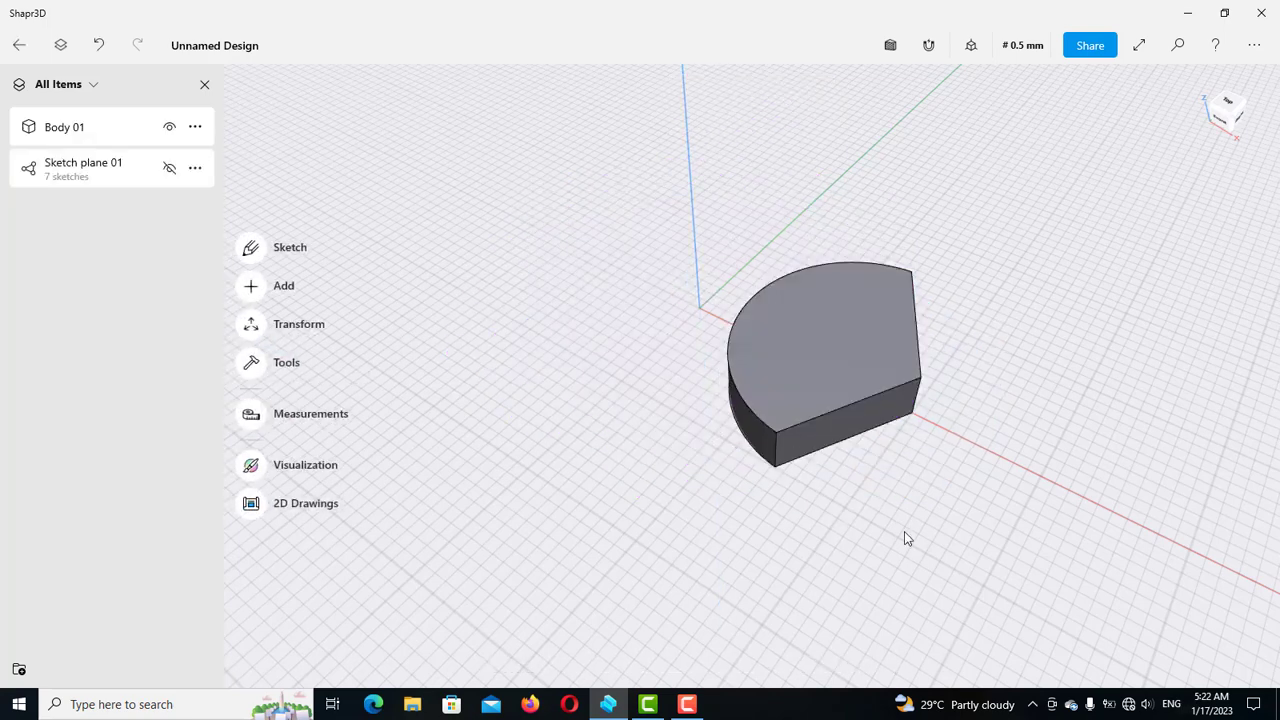
{"action": "left_click", "coordinate": [99, 45]}
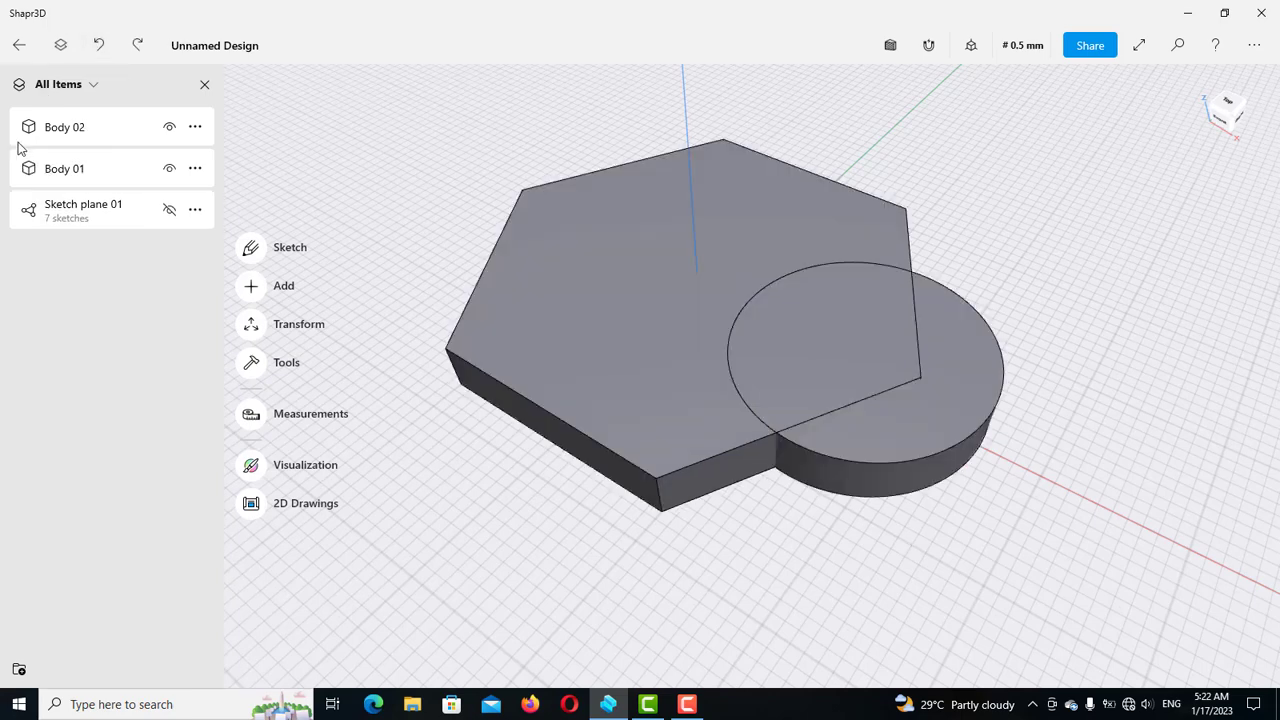
Step: Intersect Body 01, the hexagonal plate, with Body 02, the disc, with Keep Originals turned on
{"action": "left_click", "coordinate": [101, 179]}
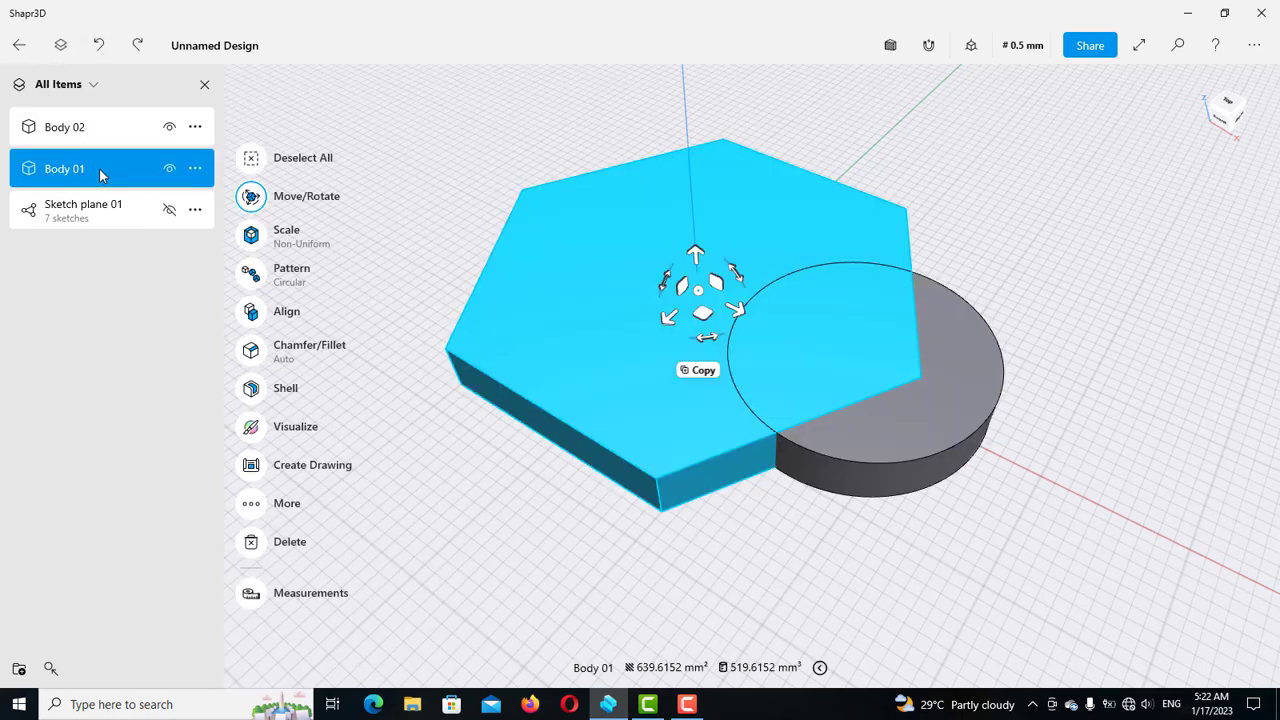
{"action": "left_click", "coordinate": [79, 126]}
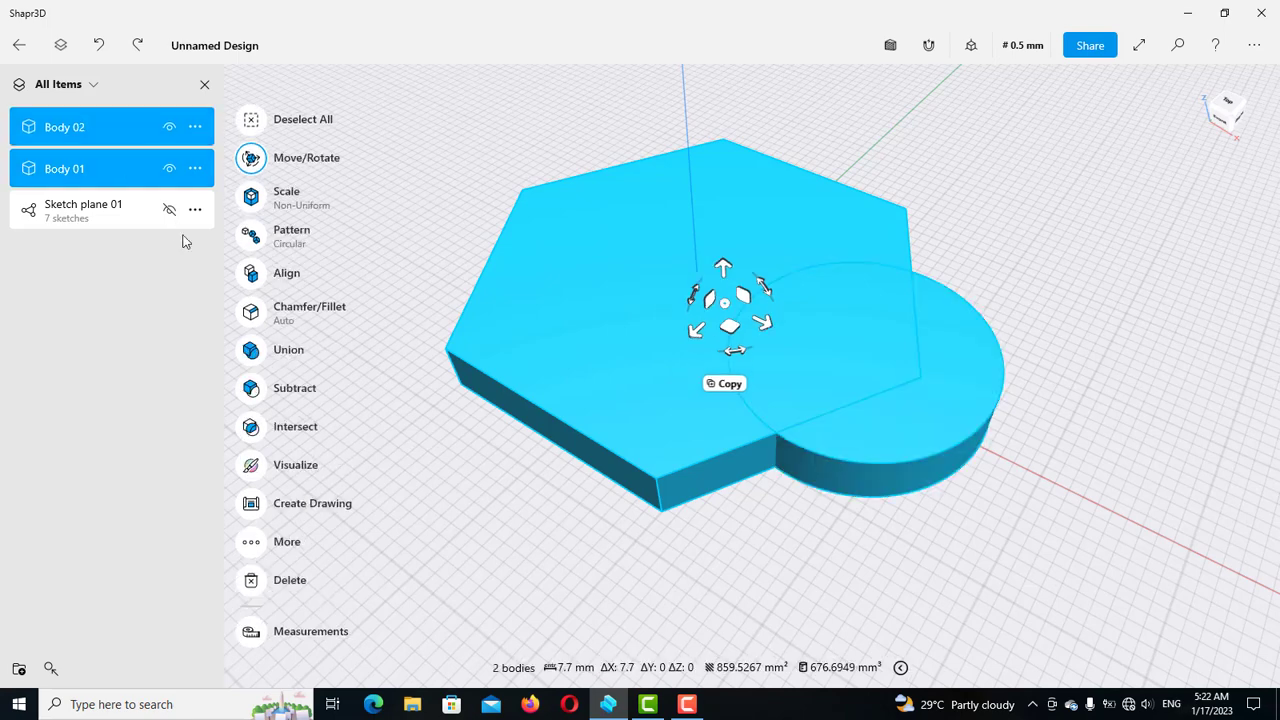
{"action": "left_click", "coordinate": [250, 428]}
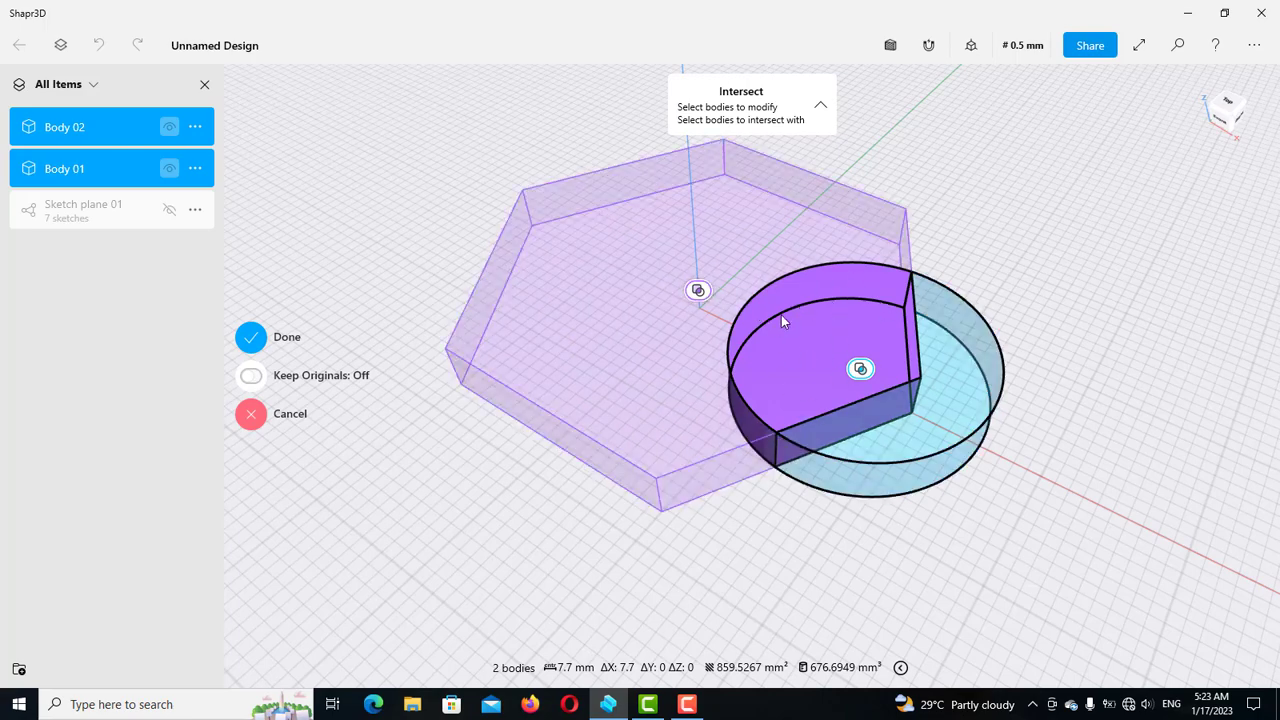
{"action": "left_click", "coordinate": [251, 377]}
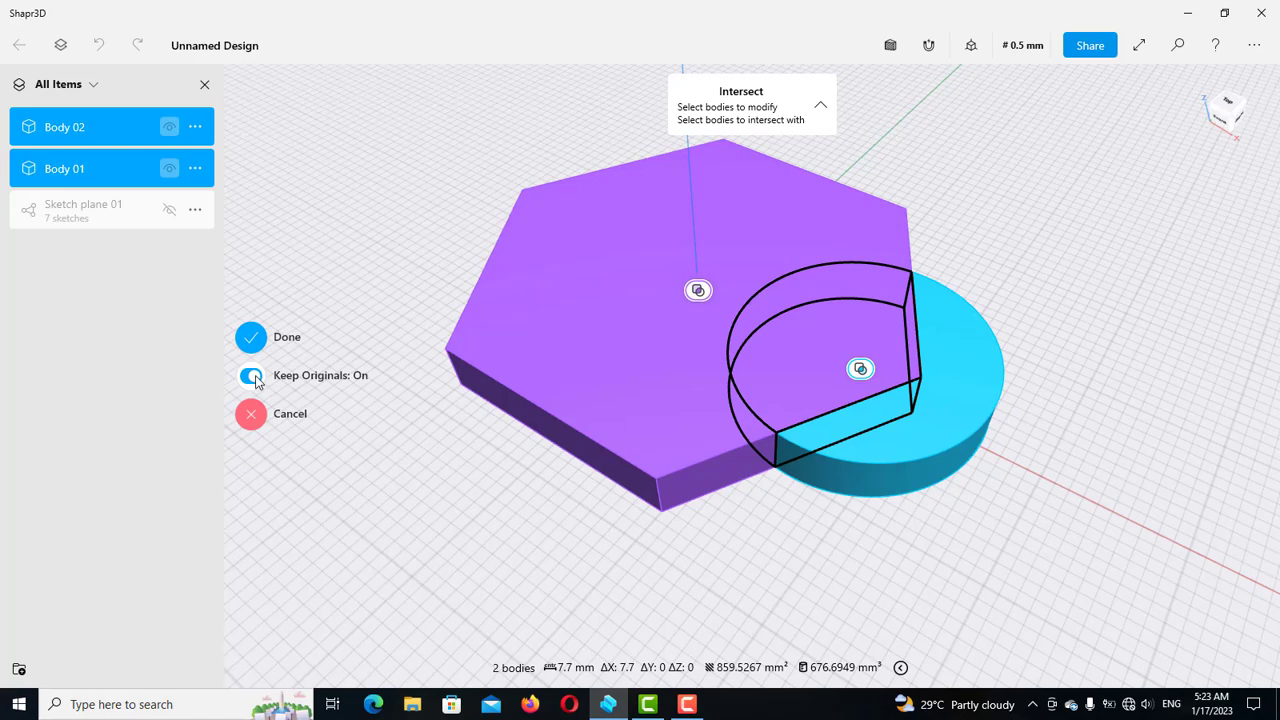
{"action": "left_click", "coordinate": [251, 338]}
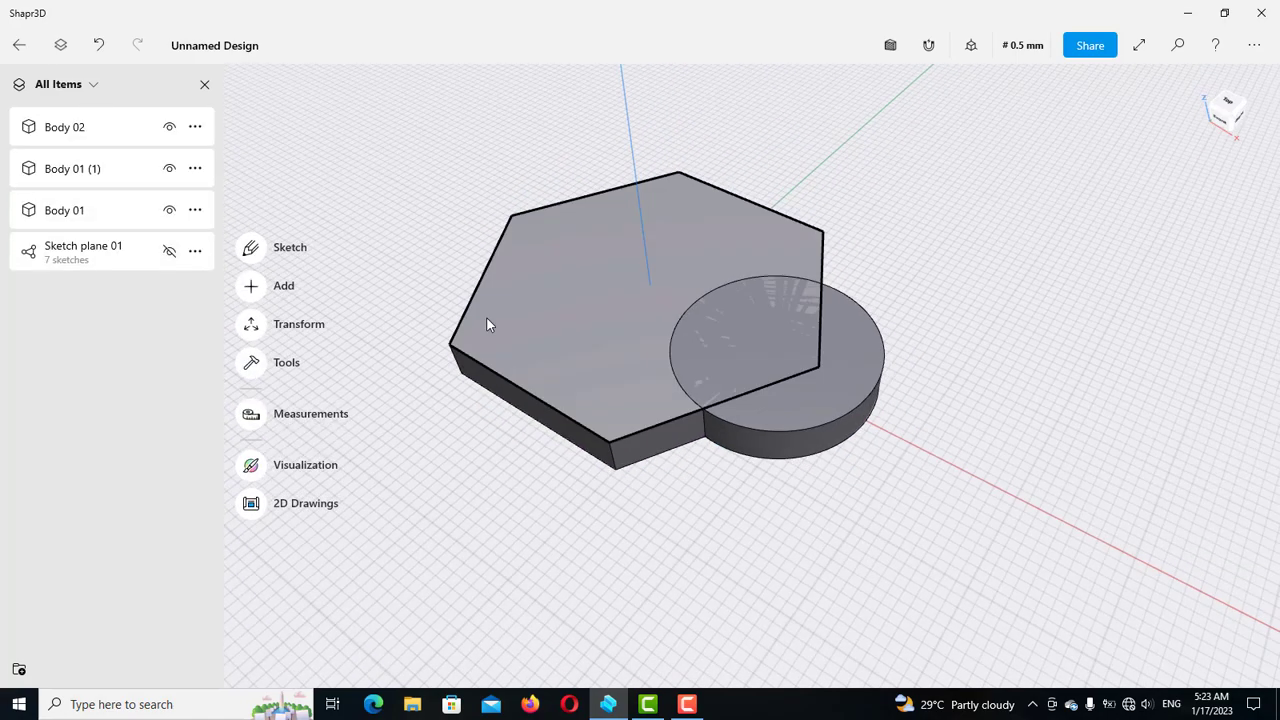
Step: Move the hexagonal plate about 18.5 mm along the Y axis and the disc about 13.4 mm along the X axis, away from the intersection piece
{"action": "right_click_drag", "start_coordinate": [507, 292], "coordinate": [533, 263]}
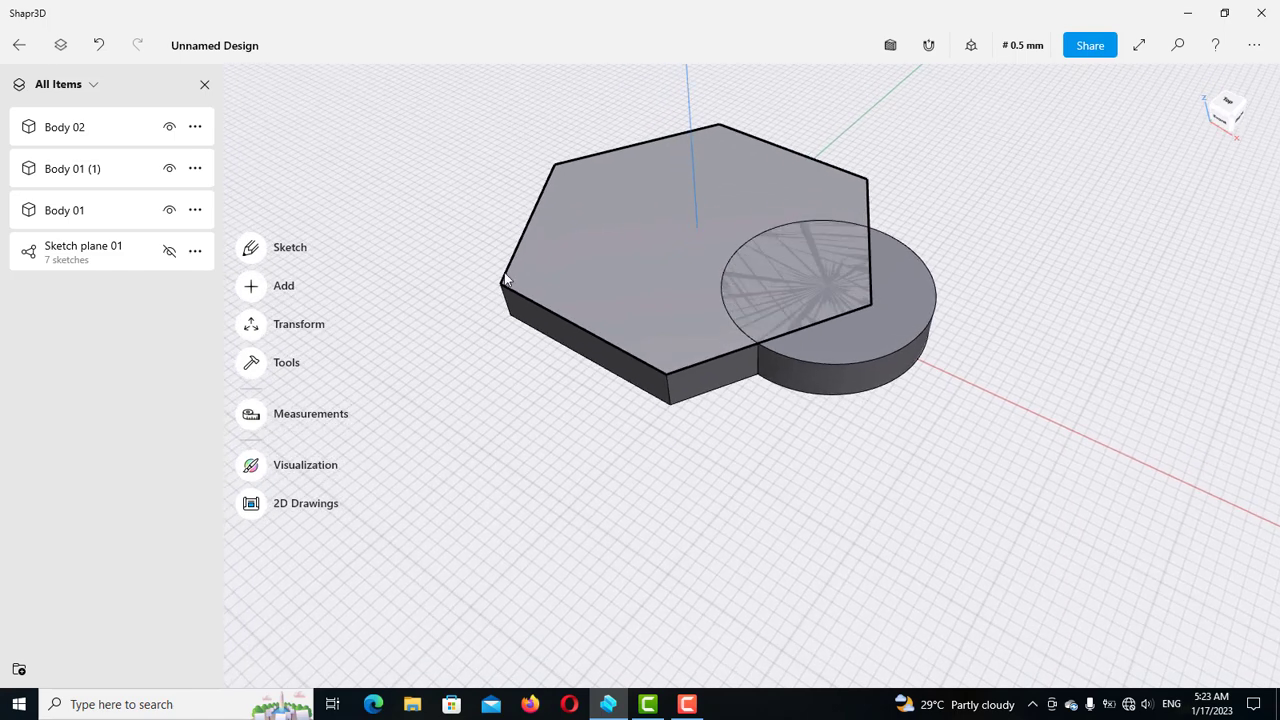
{"action": "left_click", "coordinate": [177, 226]}
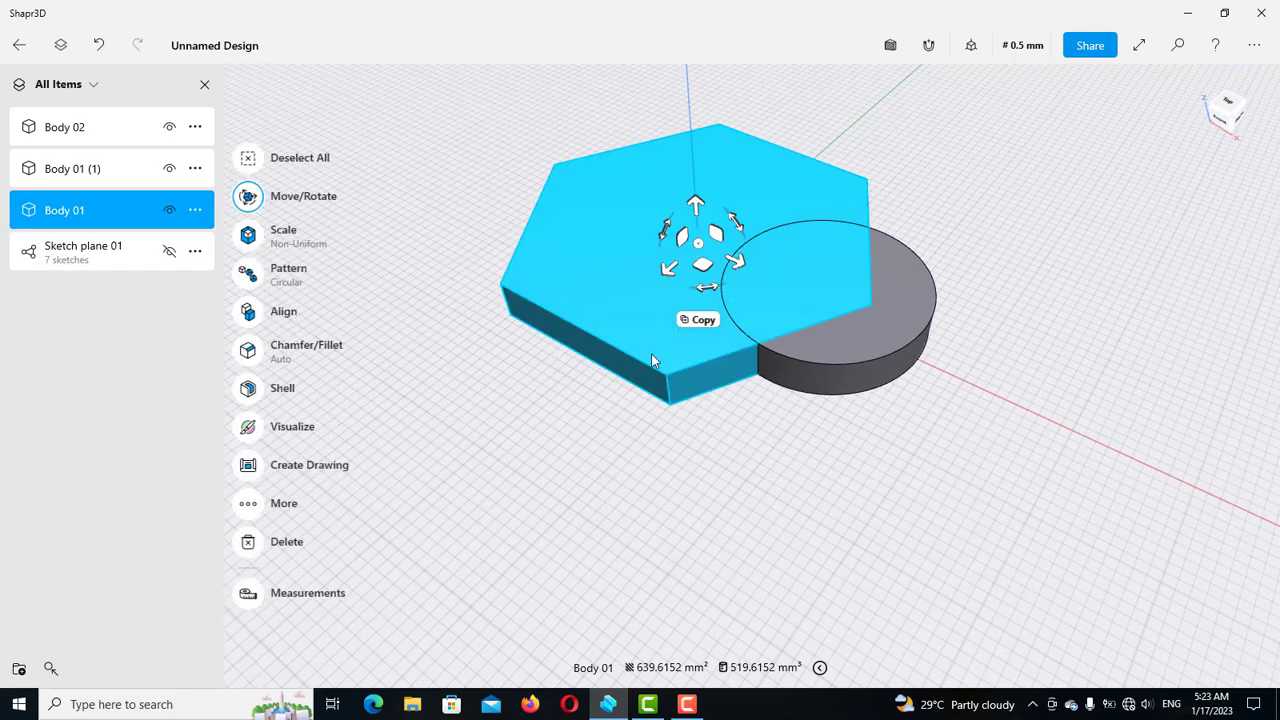
{"action": "left_click_drag", "start_coordinate": [670, 277], "coordinate": [355, 502]}
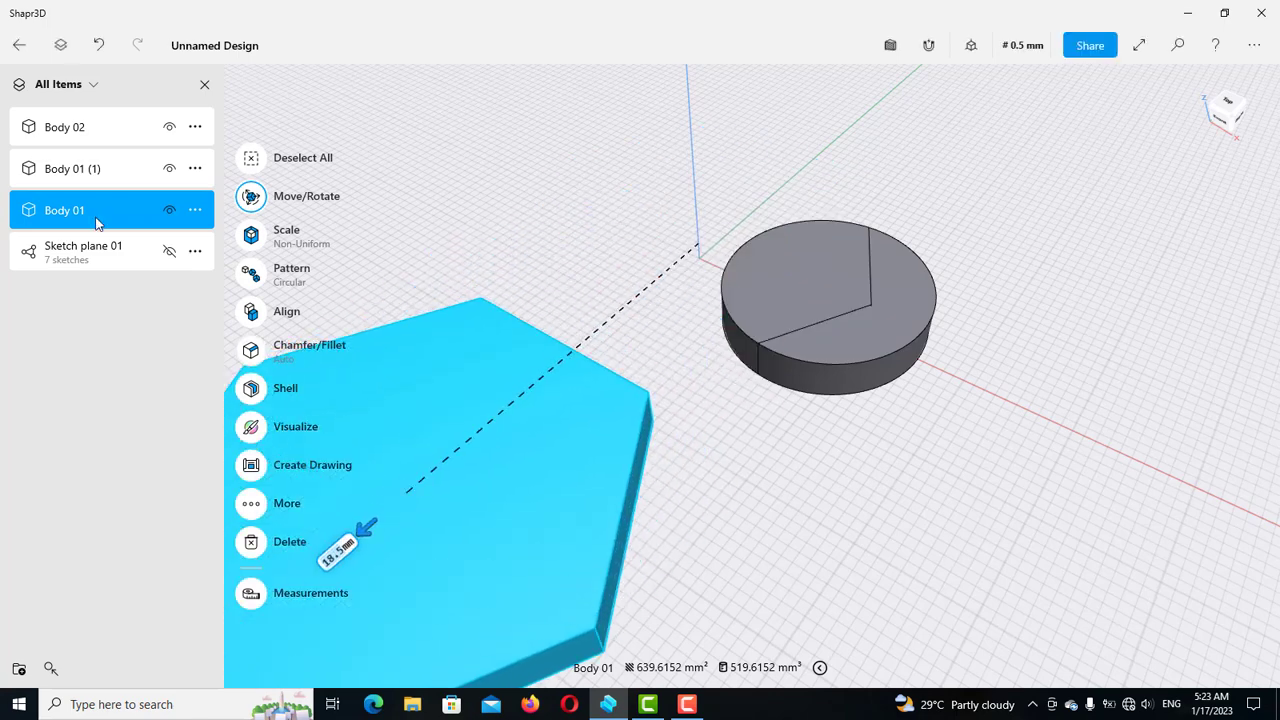
{"action": "left_click", "coordinate": [85, 130]}
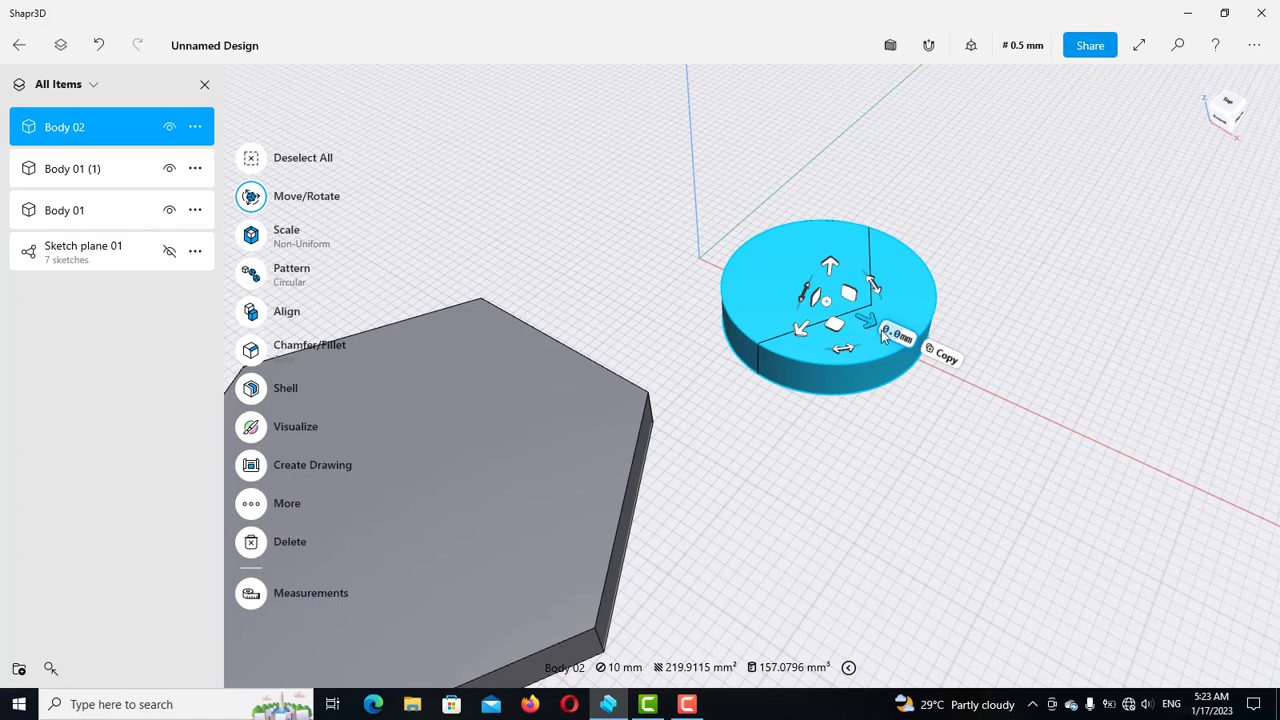
{"action": "left_click_drag", "start_coordinate": [872, 330], "coordinate": [1178, 482]}
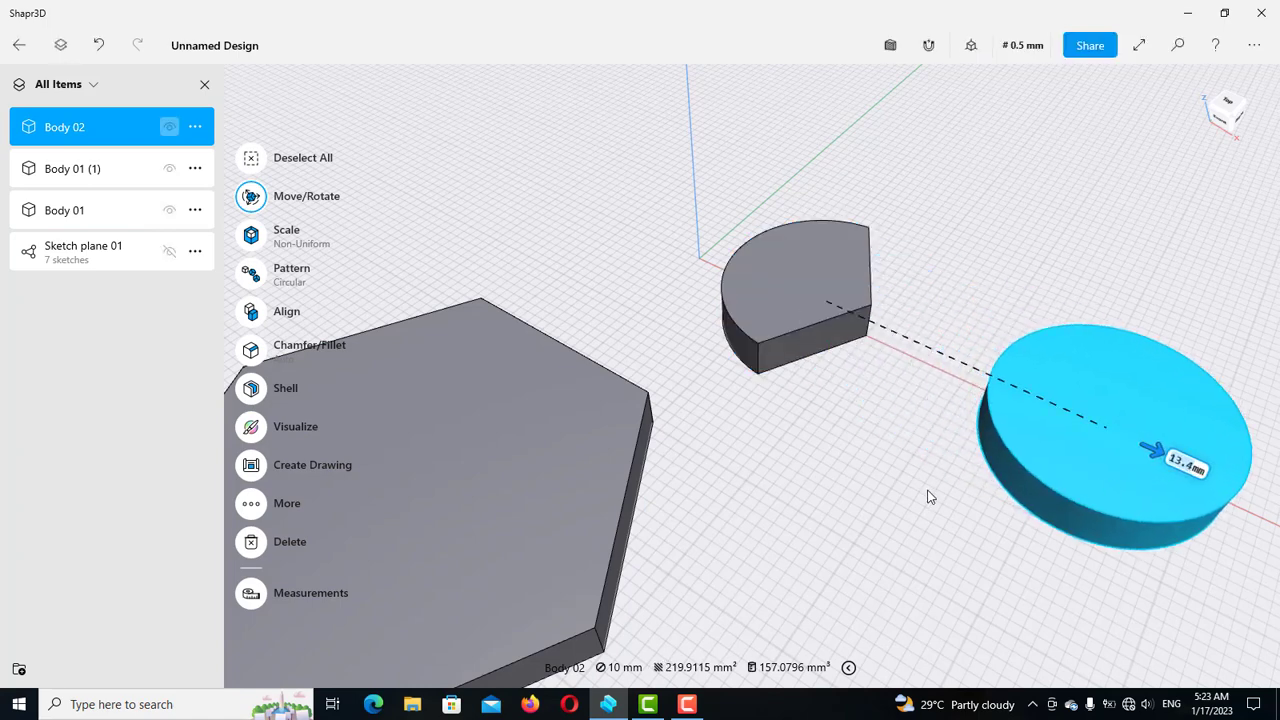
Step: Select Body 01 (1), the intersection piece, with all three bodies in view and close the items list
{"action": "left_click", "coordinate": [101, 172]}
{"action": "scroll", "coordinate": [846, 344], "scroll_direction": "down", "scroll_amount": 5}
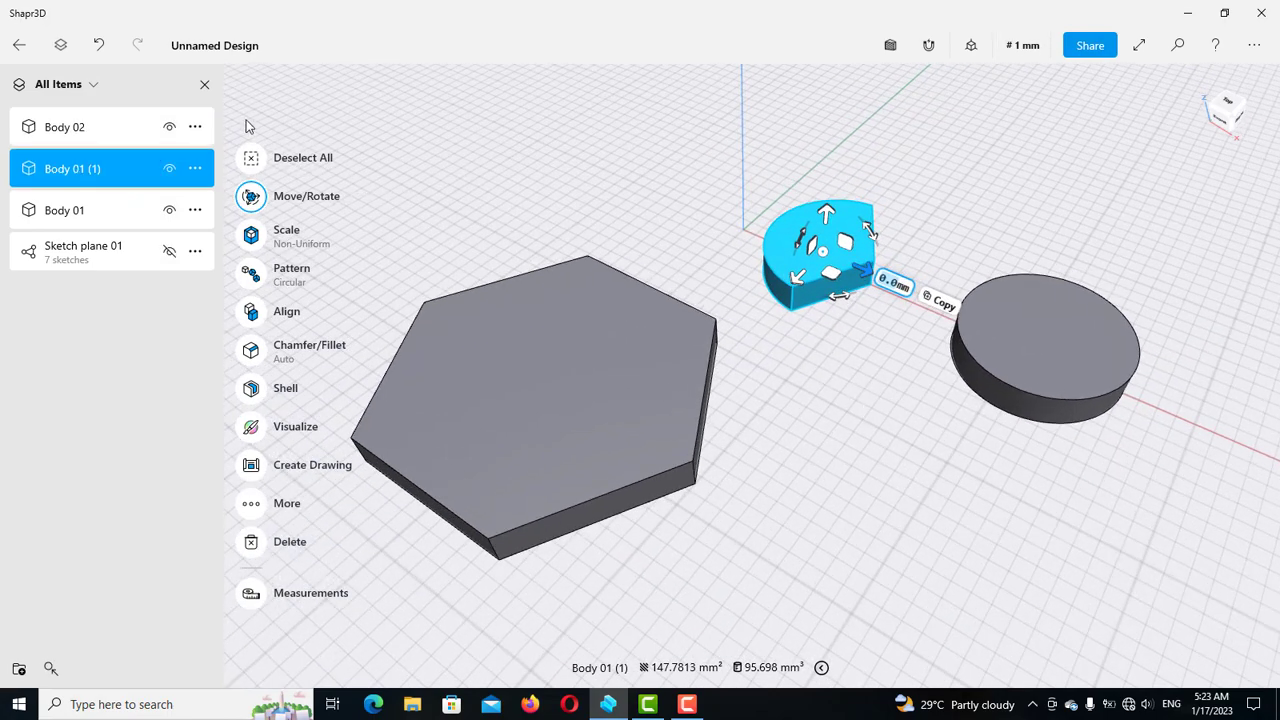
{"action": "left_click", "coordinate": [204, 86]}
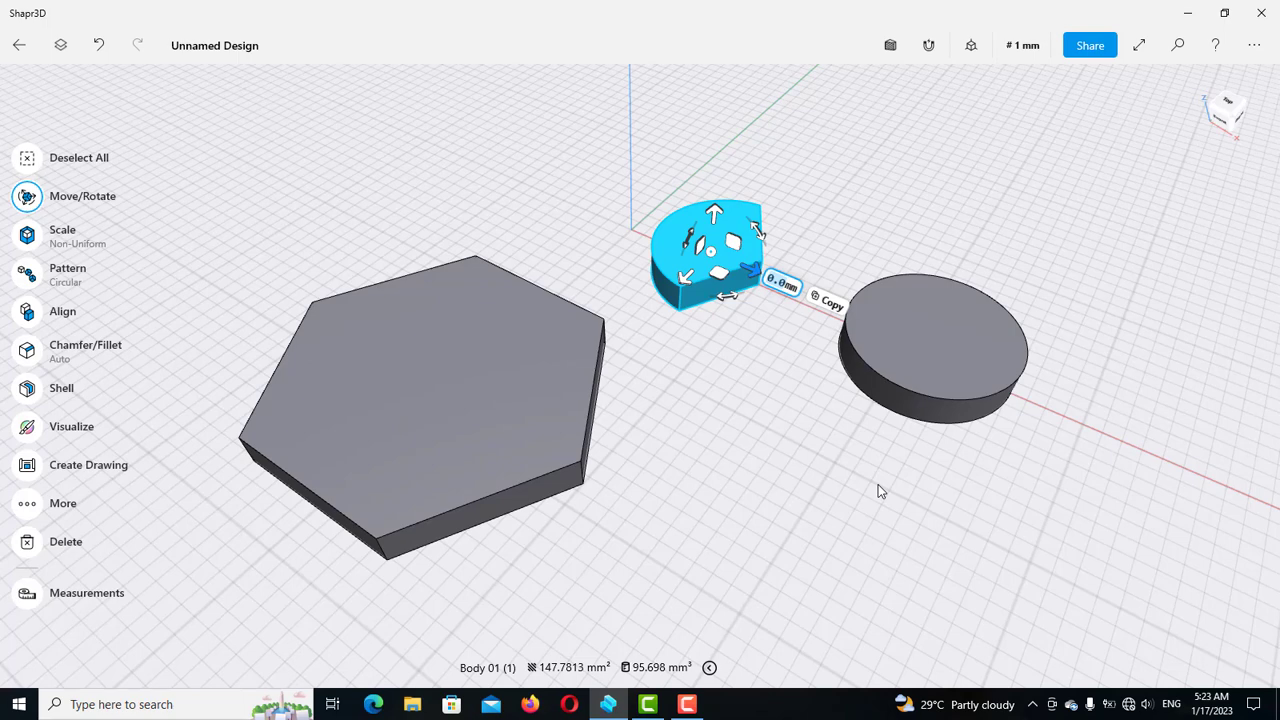
{"action": "left_click", "coordinate": [687, 704]}
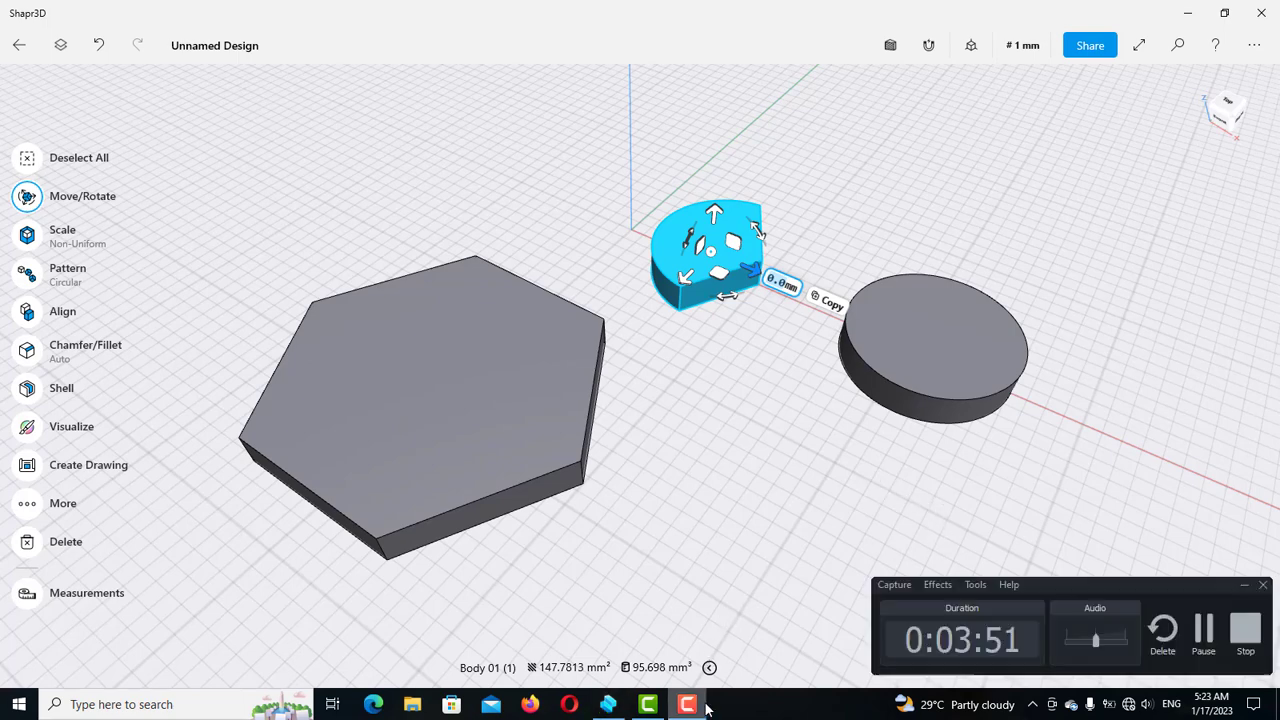